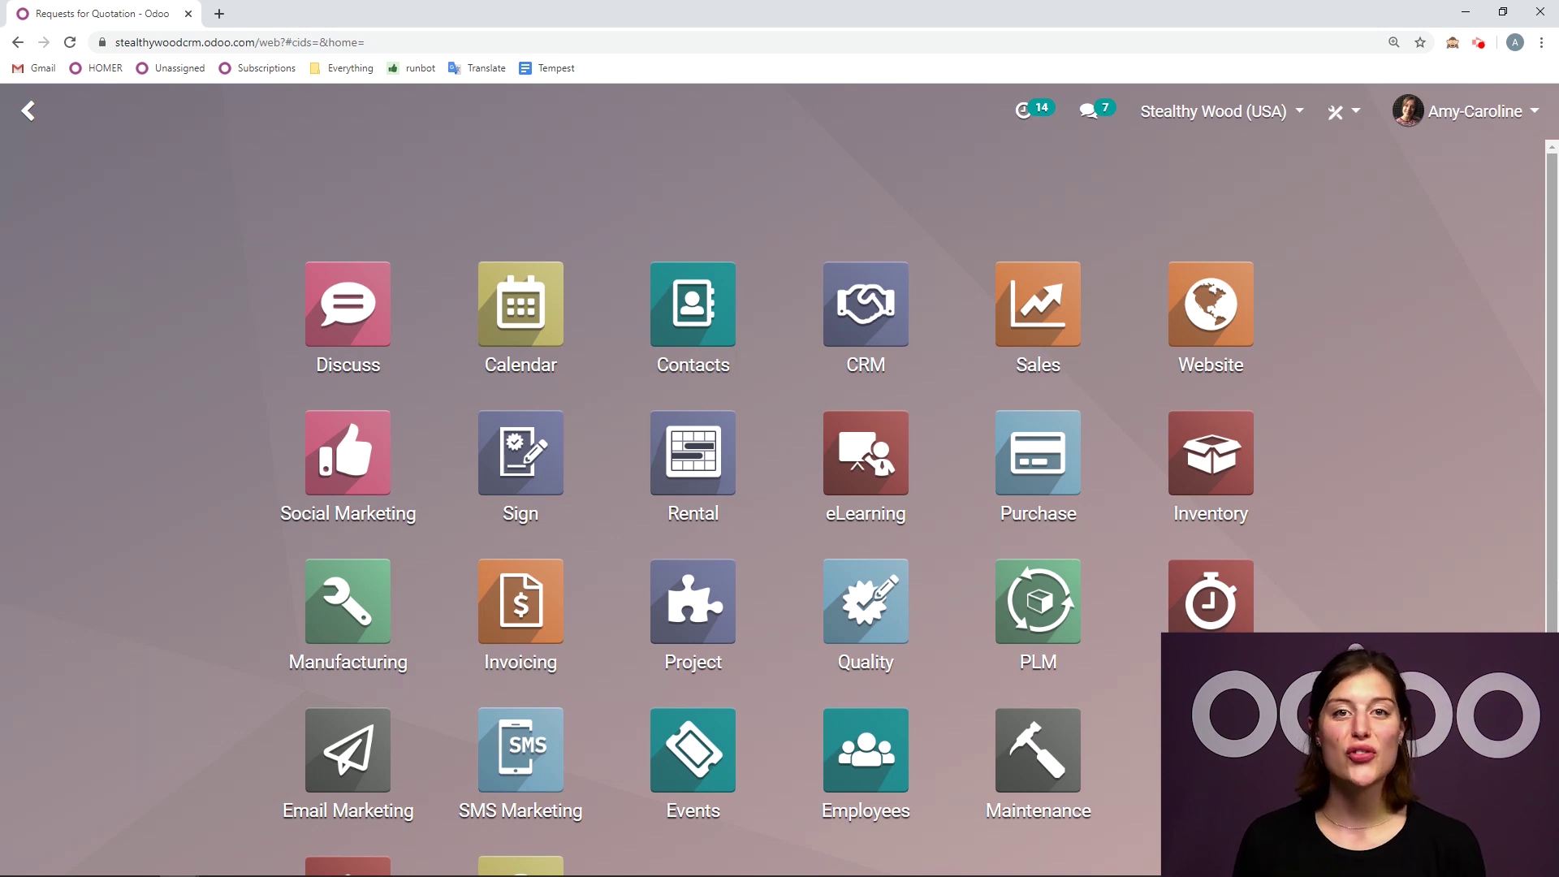
Open the Purchase settings and confirm Dropshipping is checked in the Logistics section
left_click(1010, 459)
left_click(562, 111)
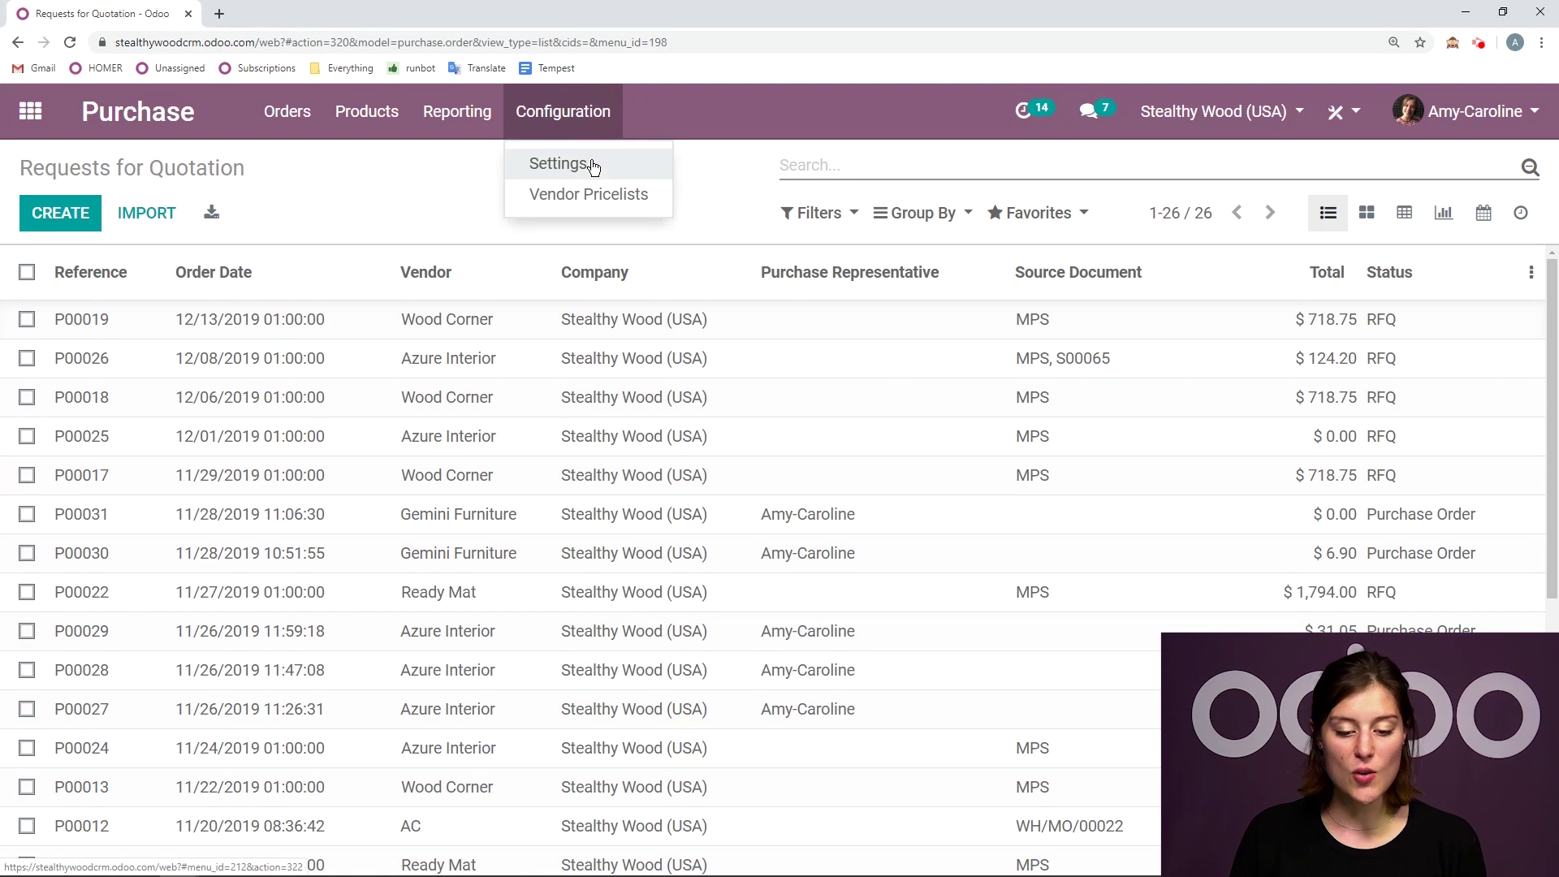
left_click(585, 193)
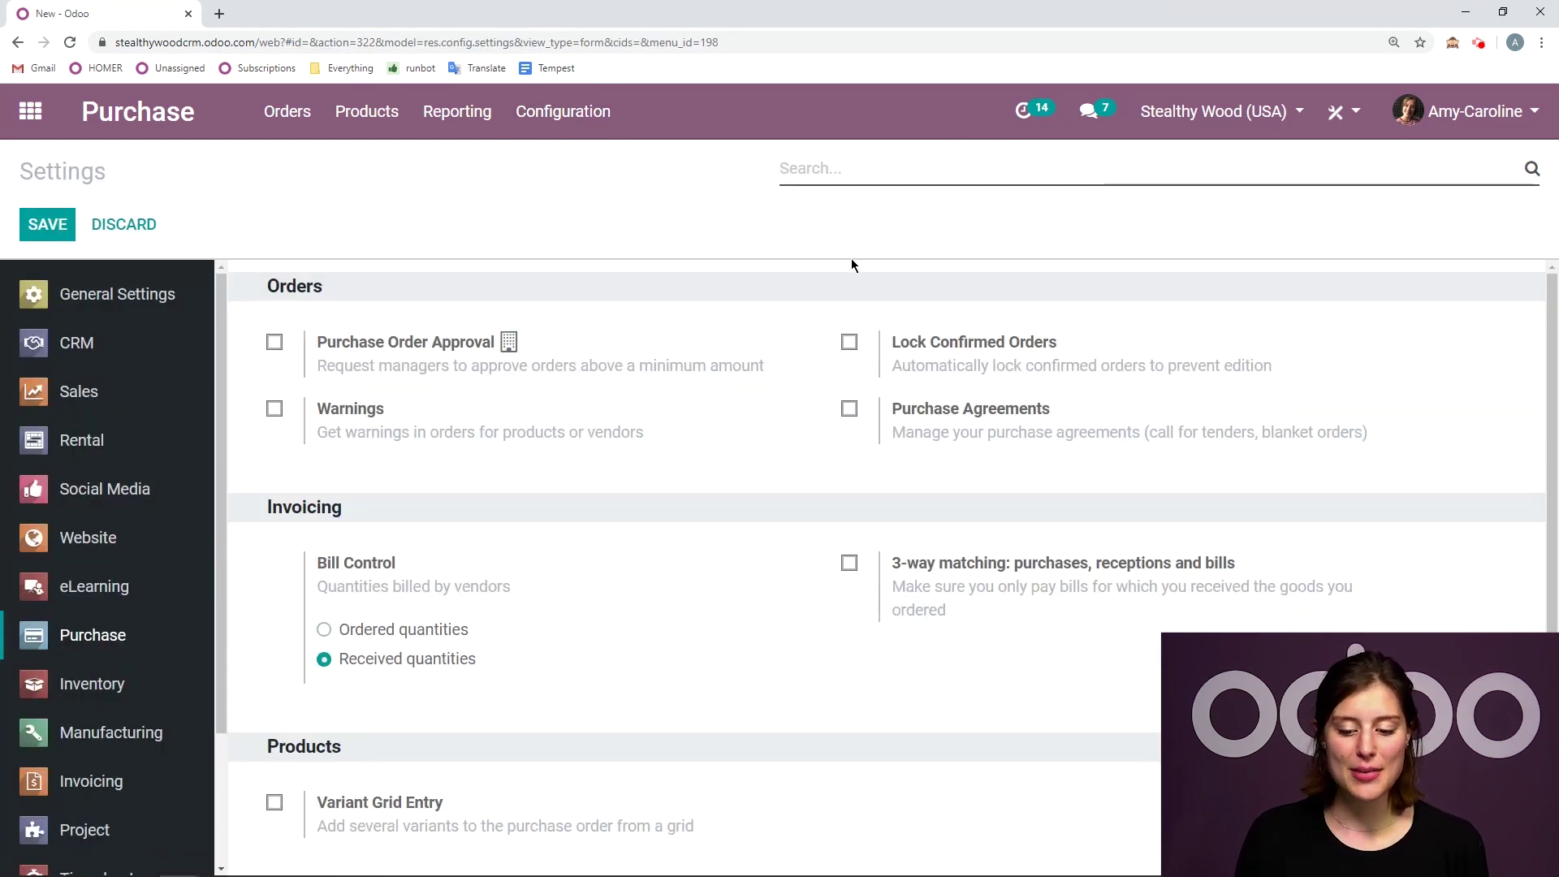
scroll(851, 264, "down", 2)
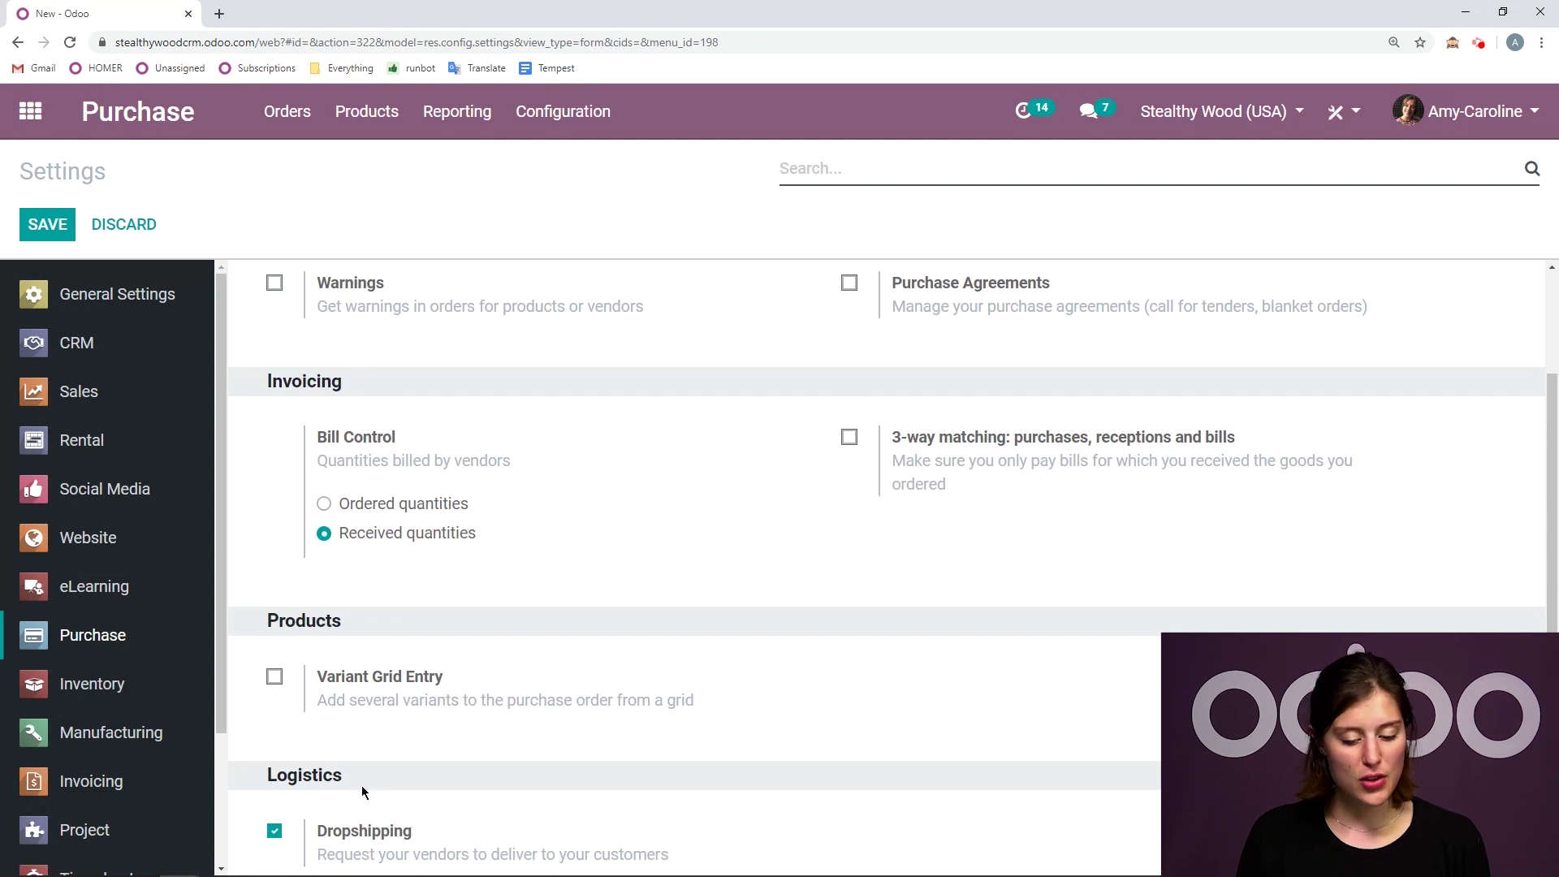
double_click(349, 776)
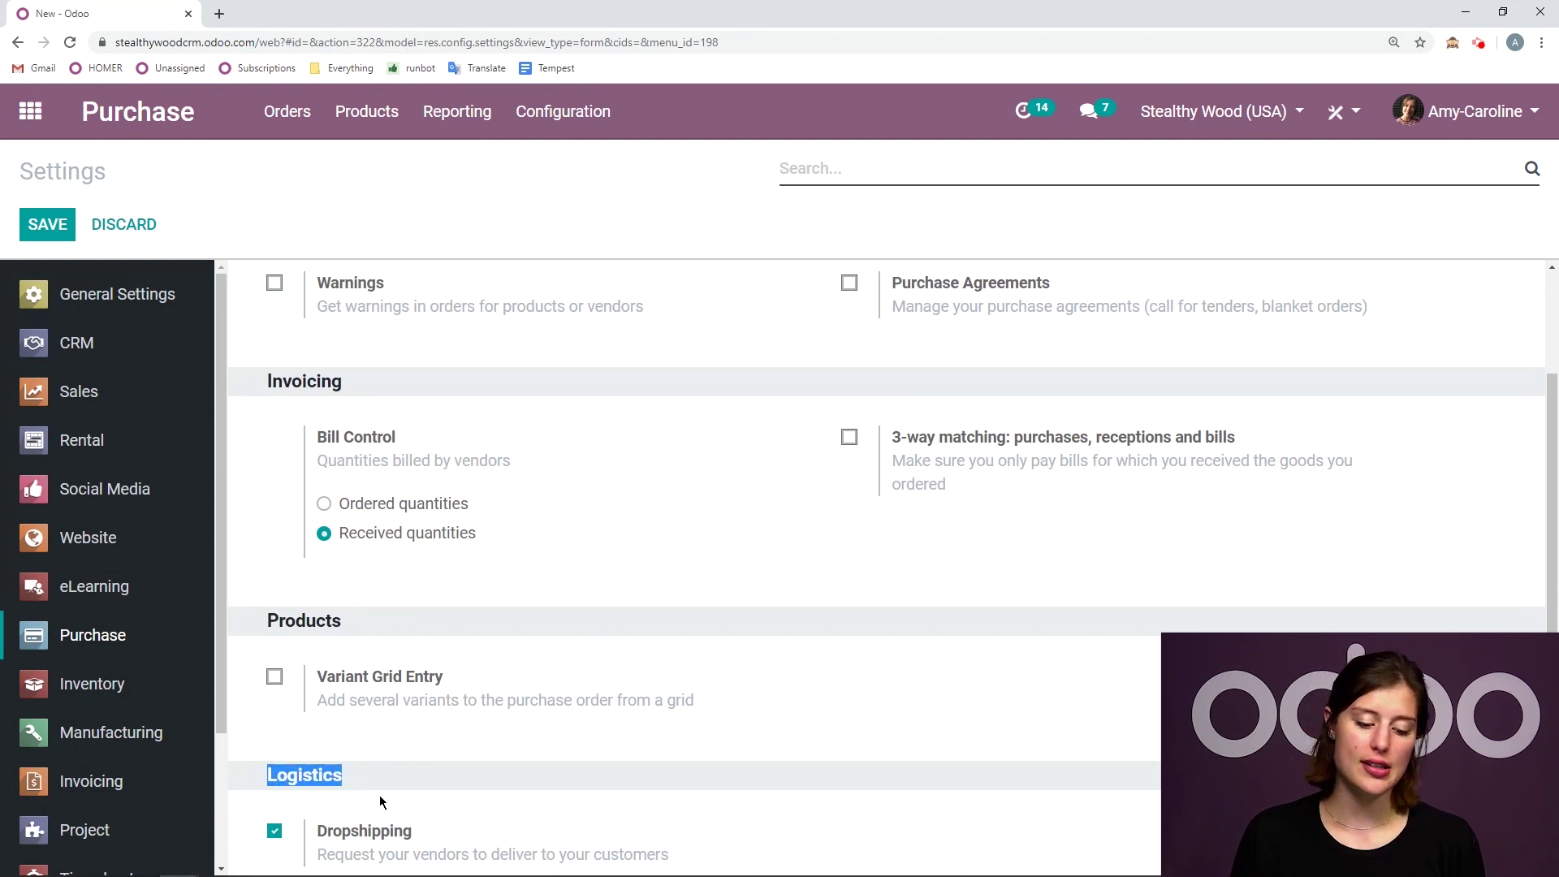
left_click(382, 798)
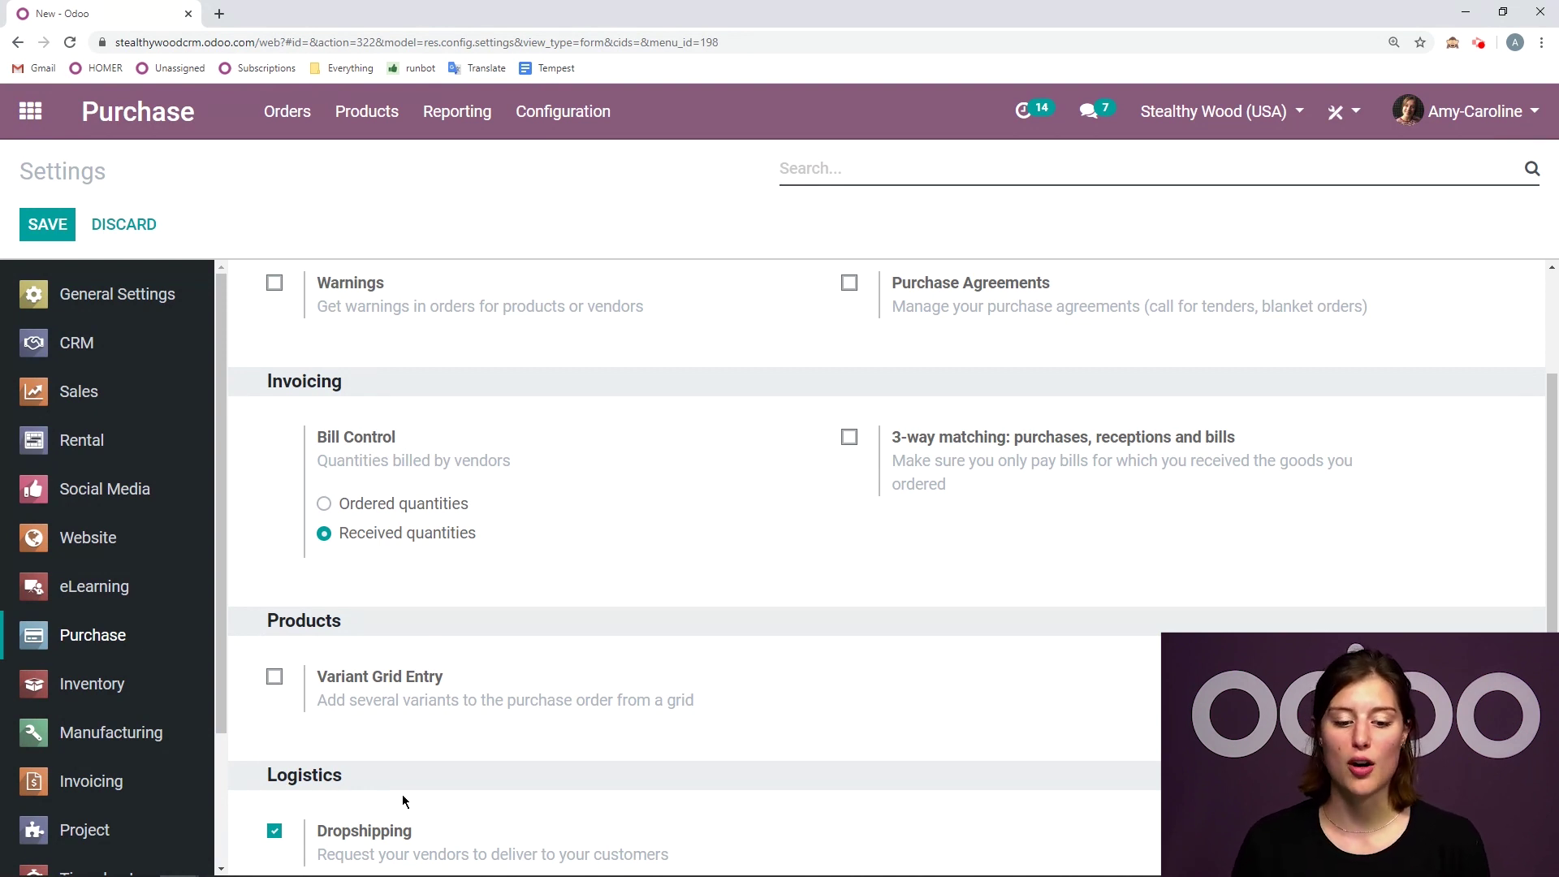
Search the purchasable products for 'pedal' and open the Pedal Bin product
left_click(408, 136)
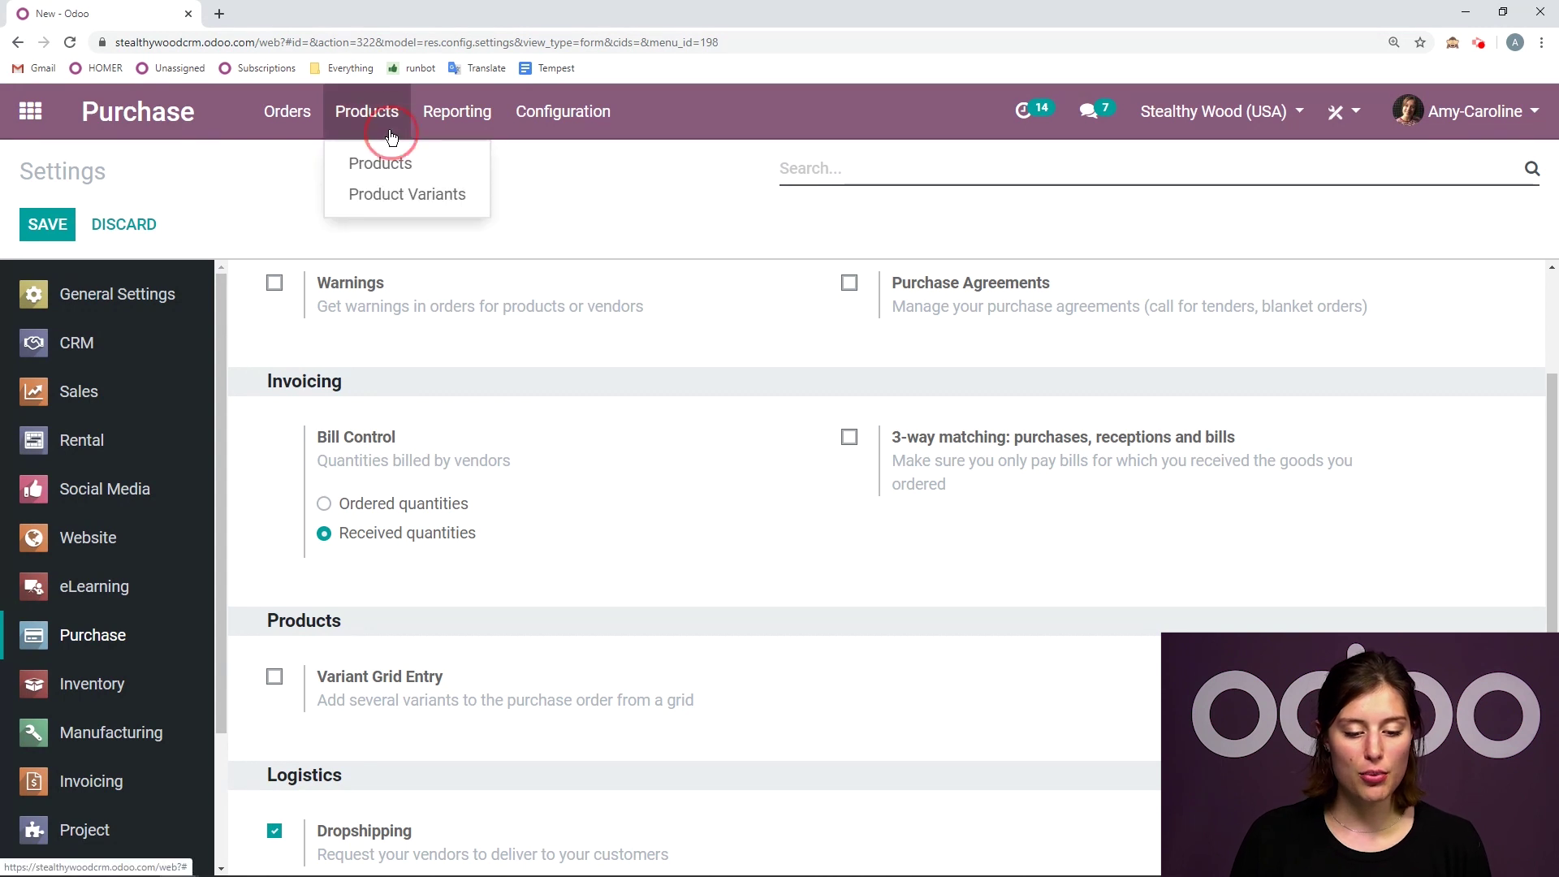
left_click(360, 161)
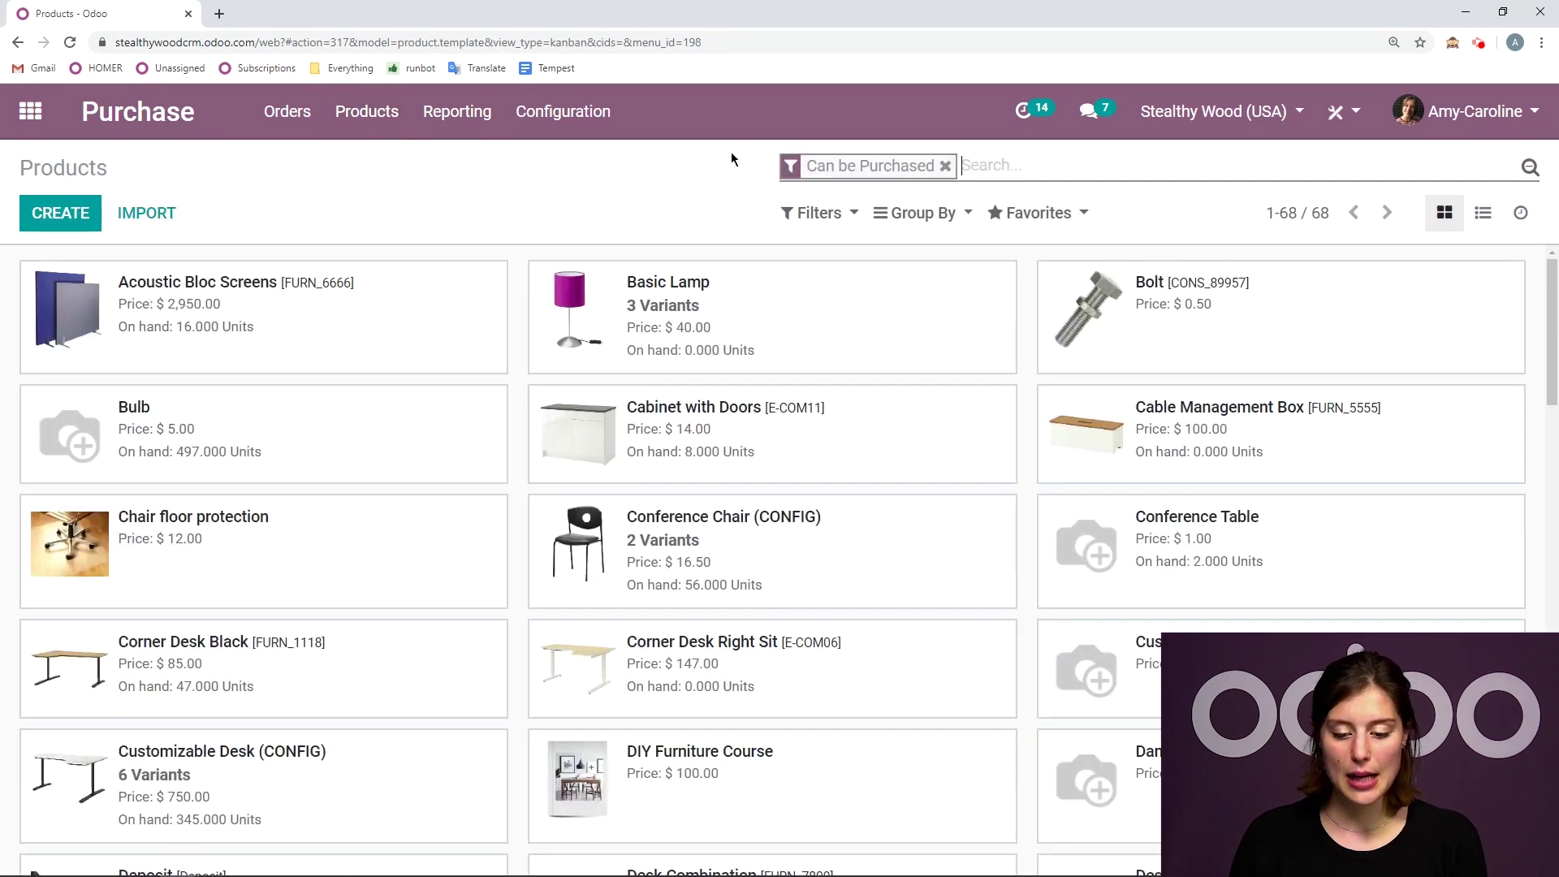
type("predal")
key("Return")
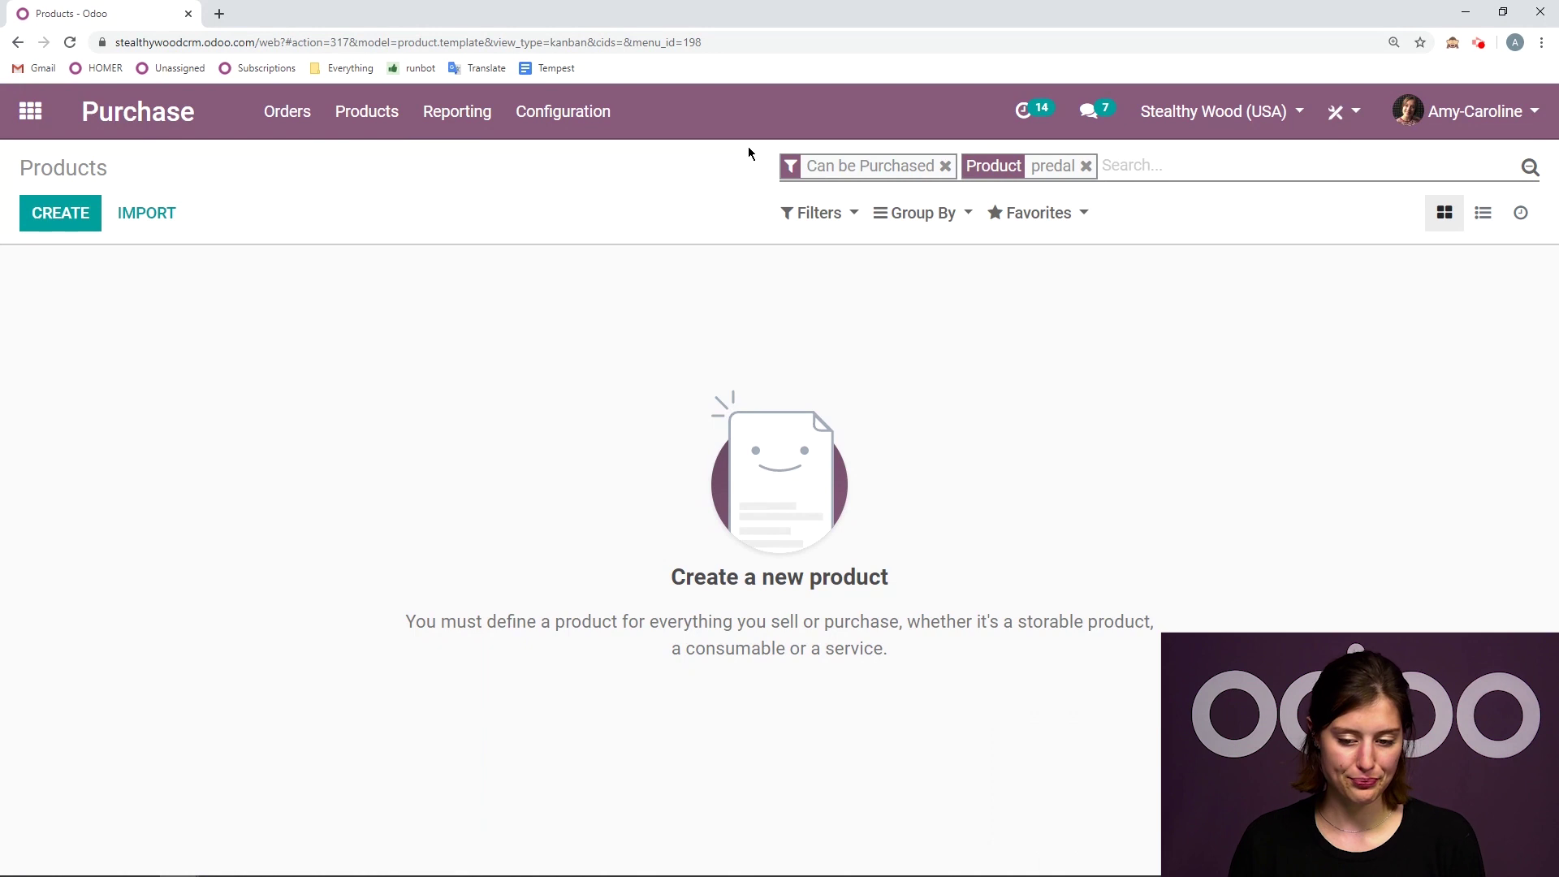
key("BackSpace")
type("pedal")
key("Return")
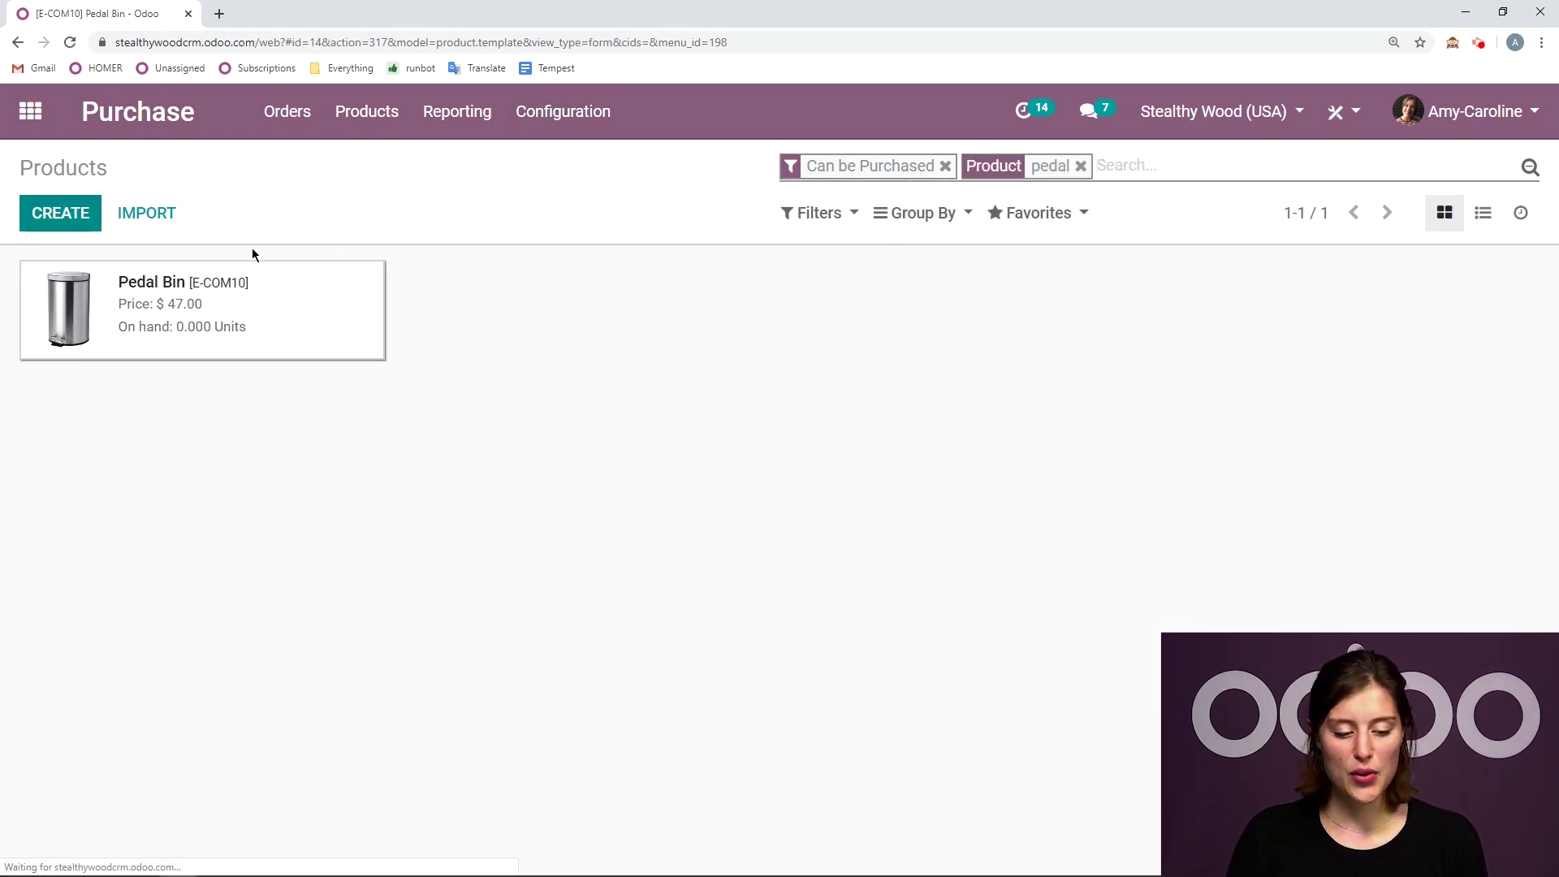
left_click(248, 267)
Edit Pedal Bin, review its Dropship and Buy routes, then view its empty Purchase vendor list
left_click(46, 213)
scroll(674, 527, "down", 2)
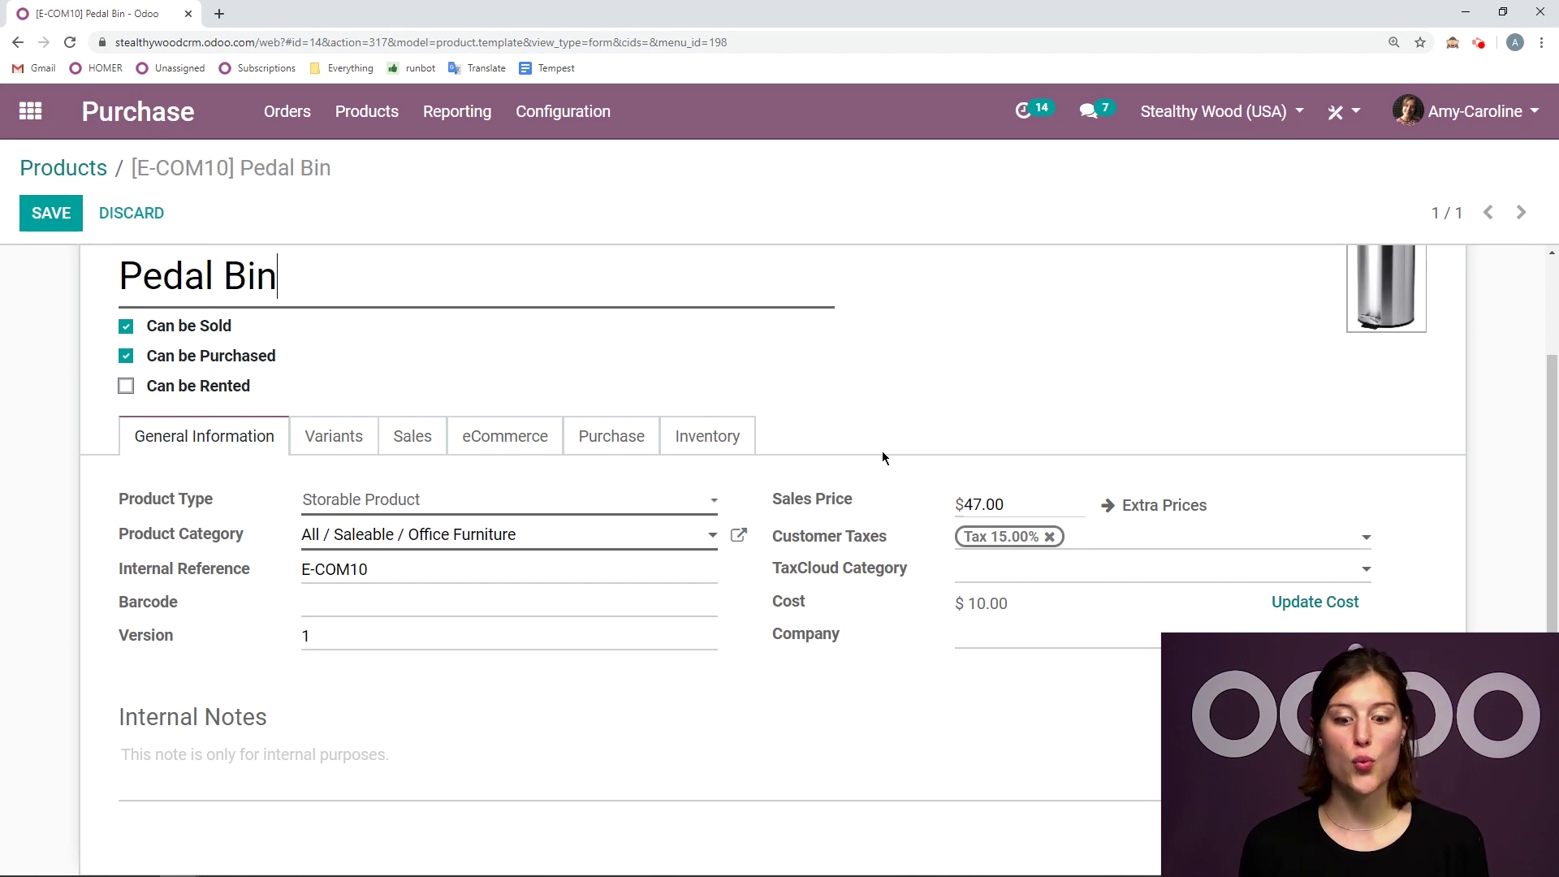
left_click(741, 445)
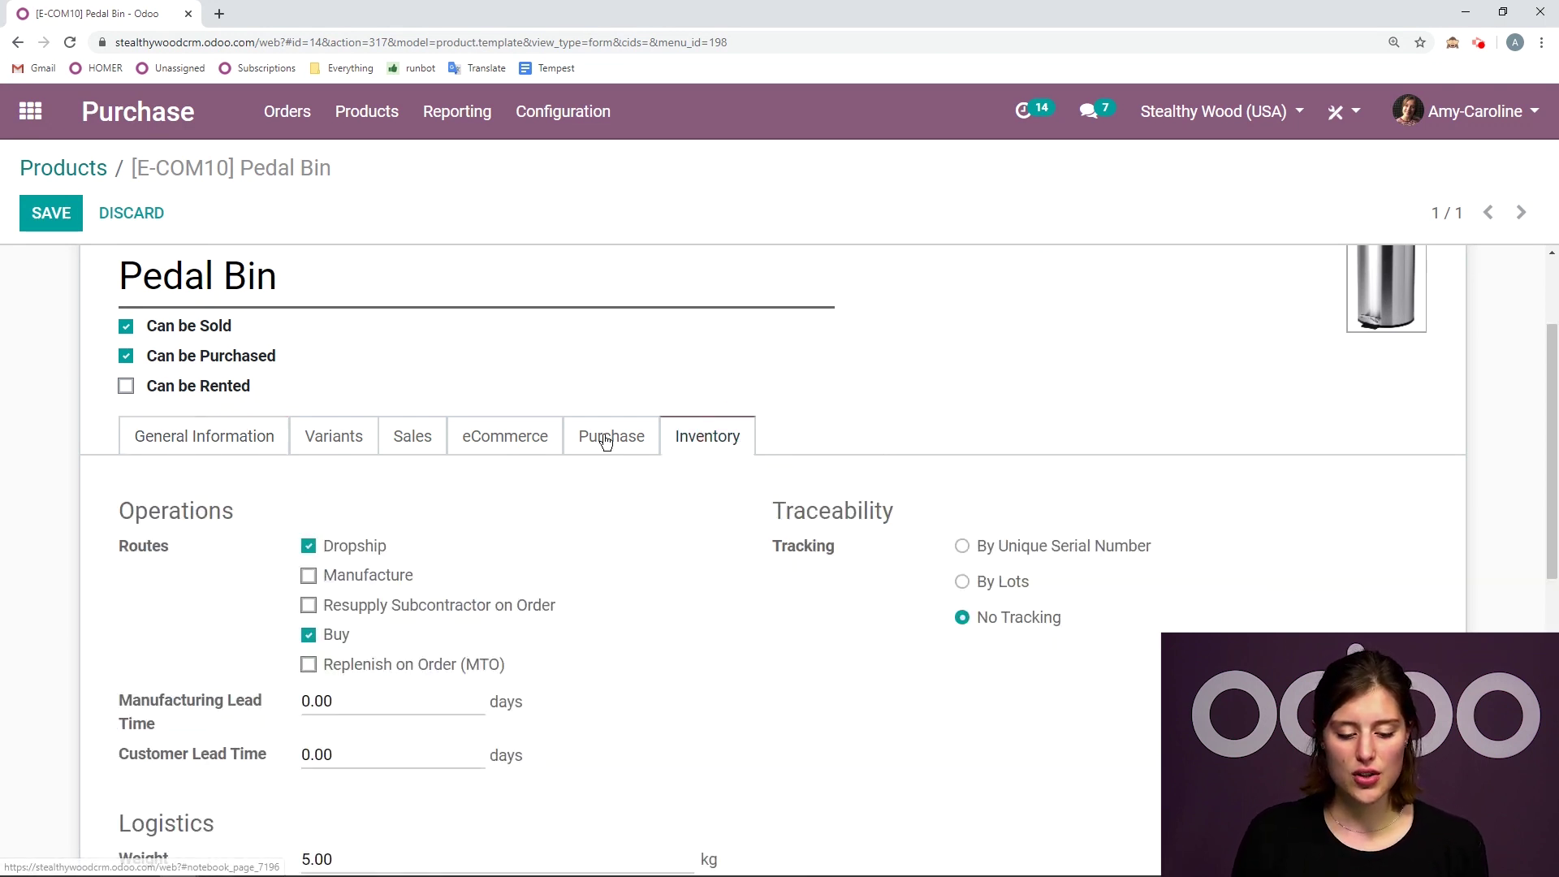
left_click_drag(401, 547, 296, 543)
left_click(414, 538)
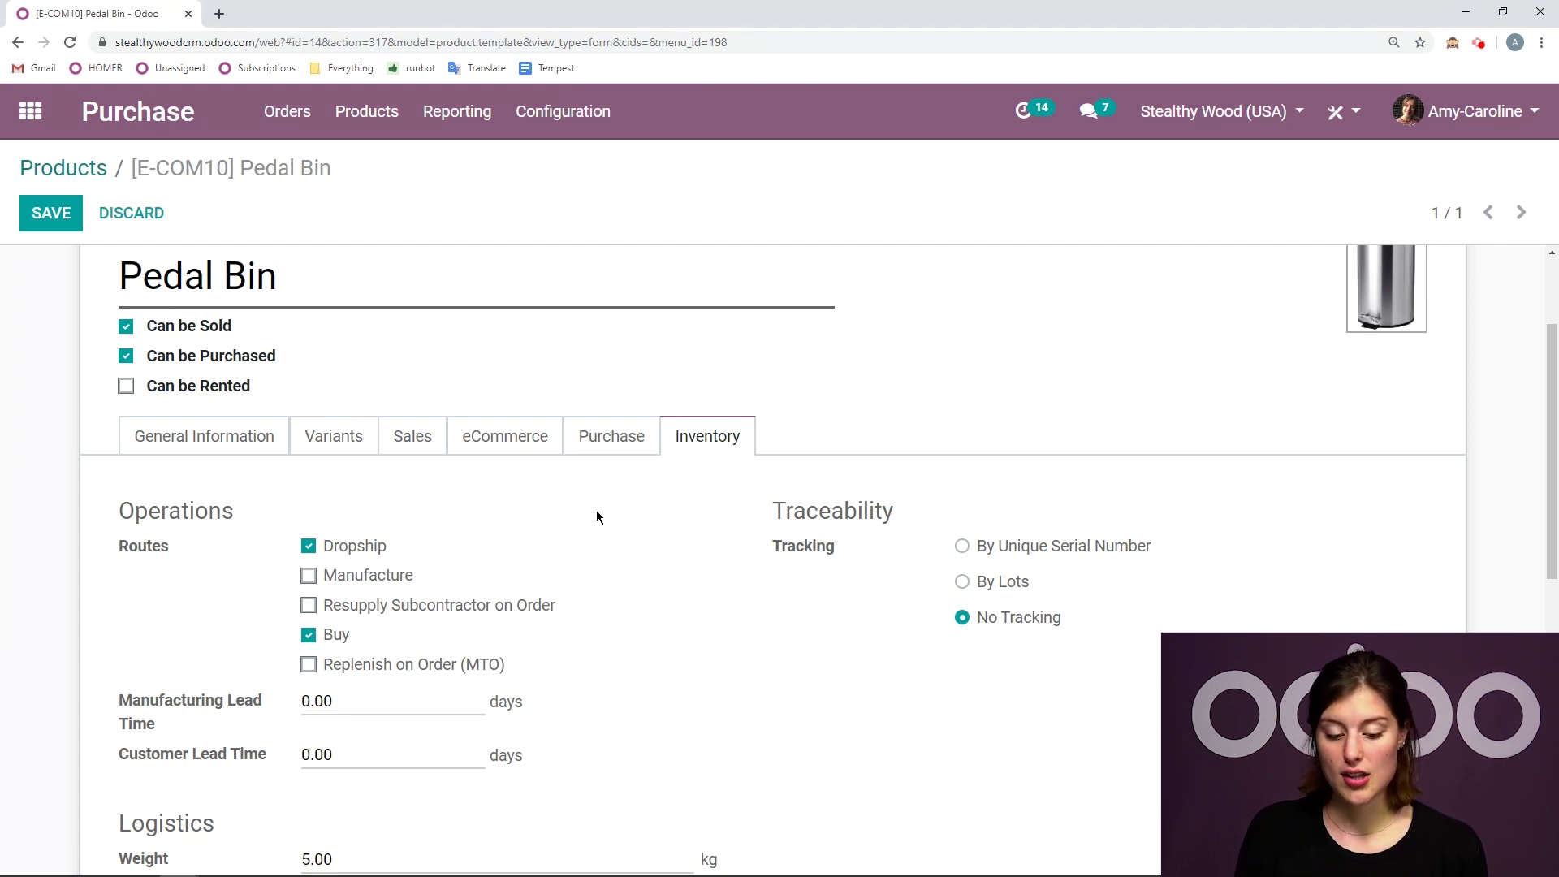
left_click(629, 451)
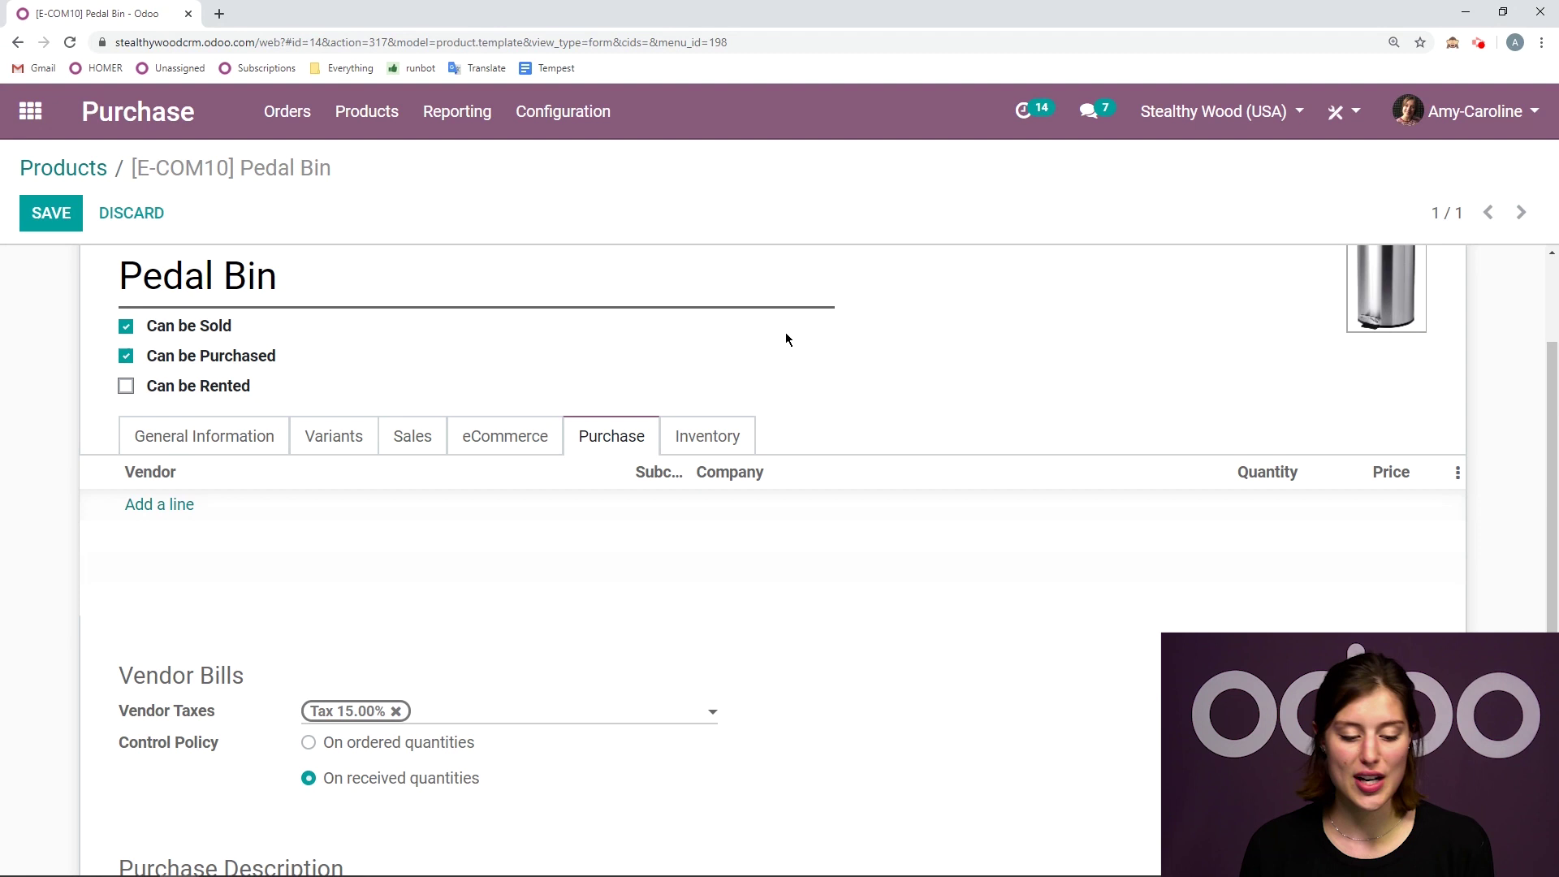
Add a Gemini Furniture vendor line priced 10.00 to Pedal Bin and save the product
left_click(163, 504)
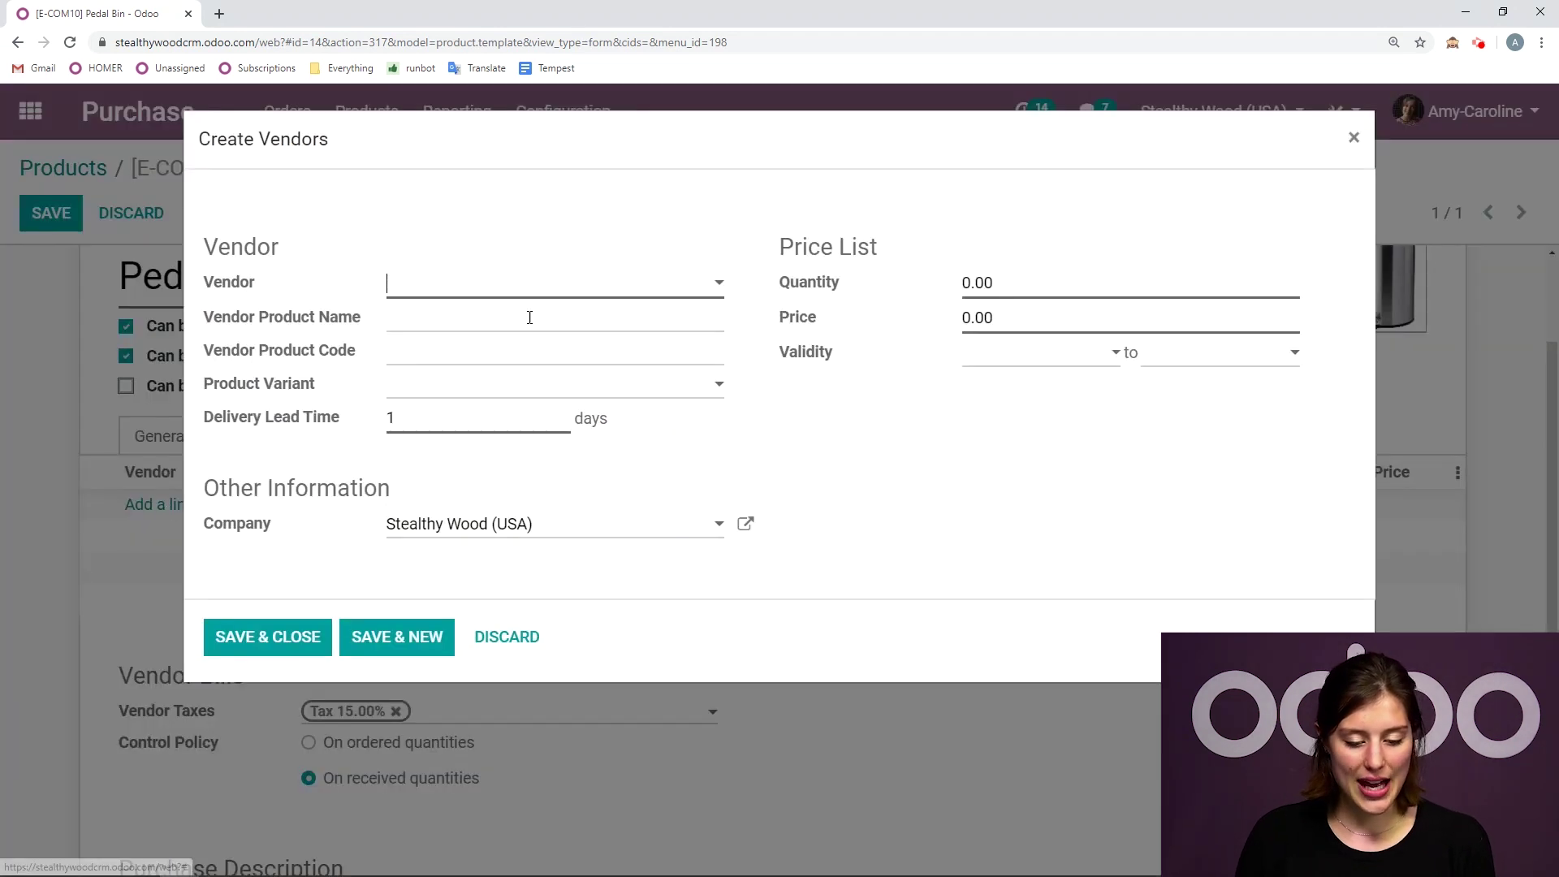
type("gem")
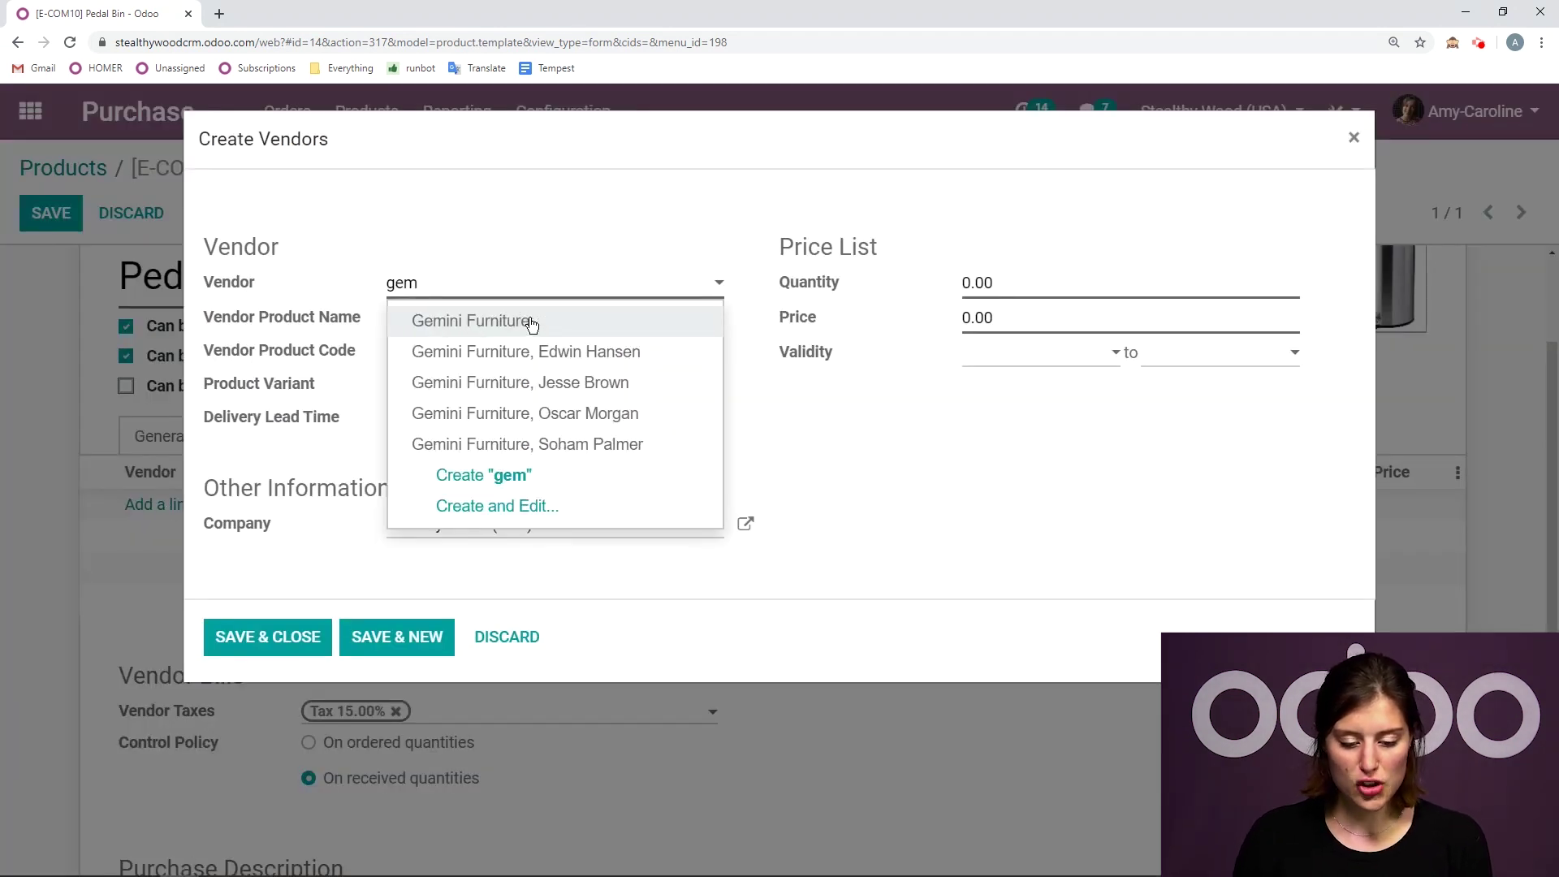
left_click(531, 322)
left_click(986, 322)
type("10")
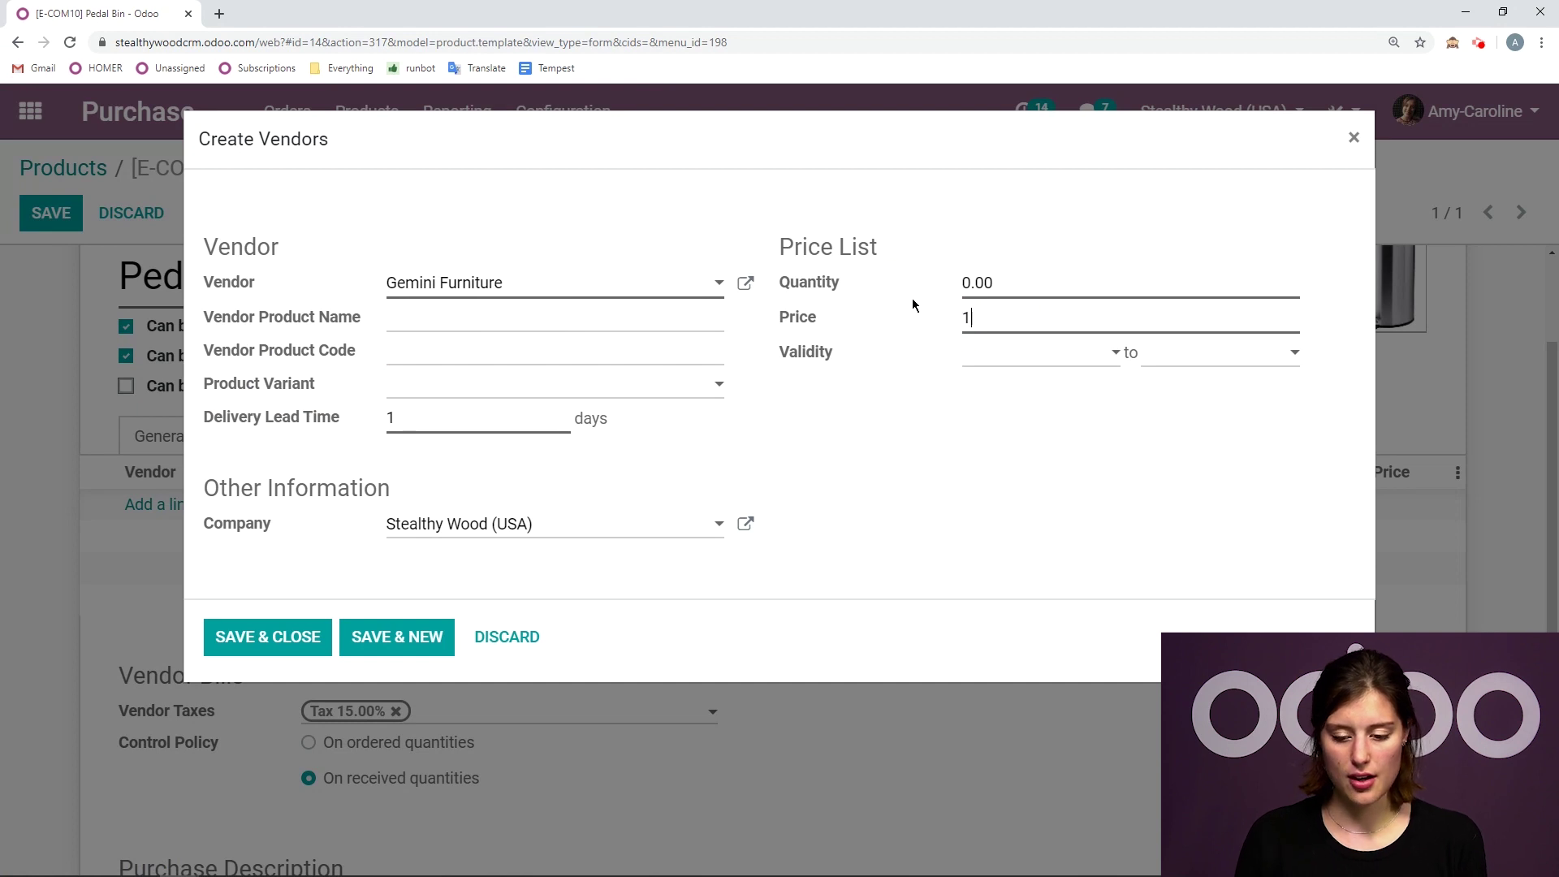
left_click(286, 638)
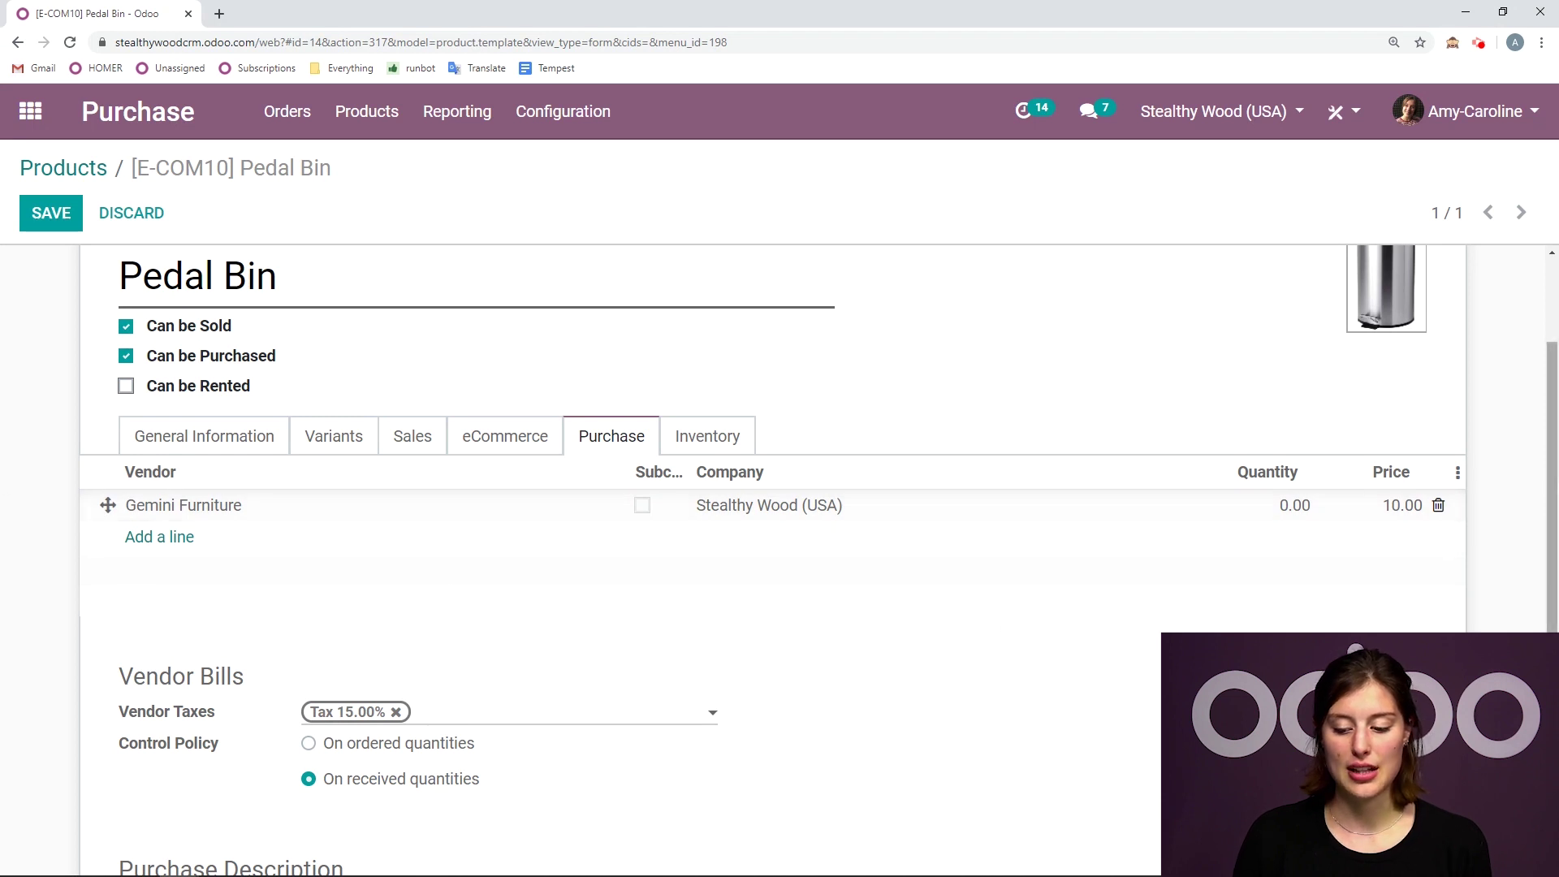
scroll(828, 564, "up", 3)
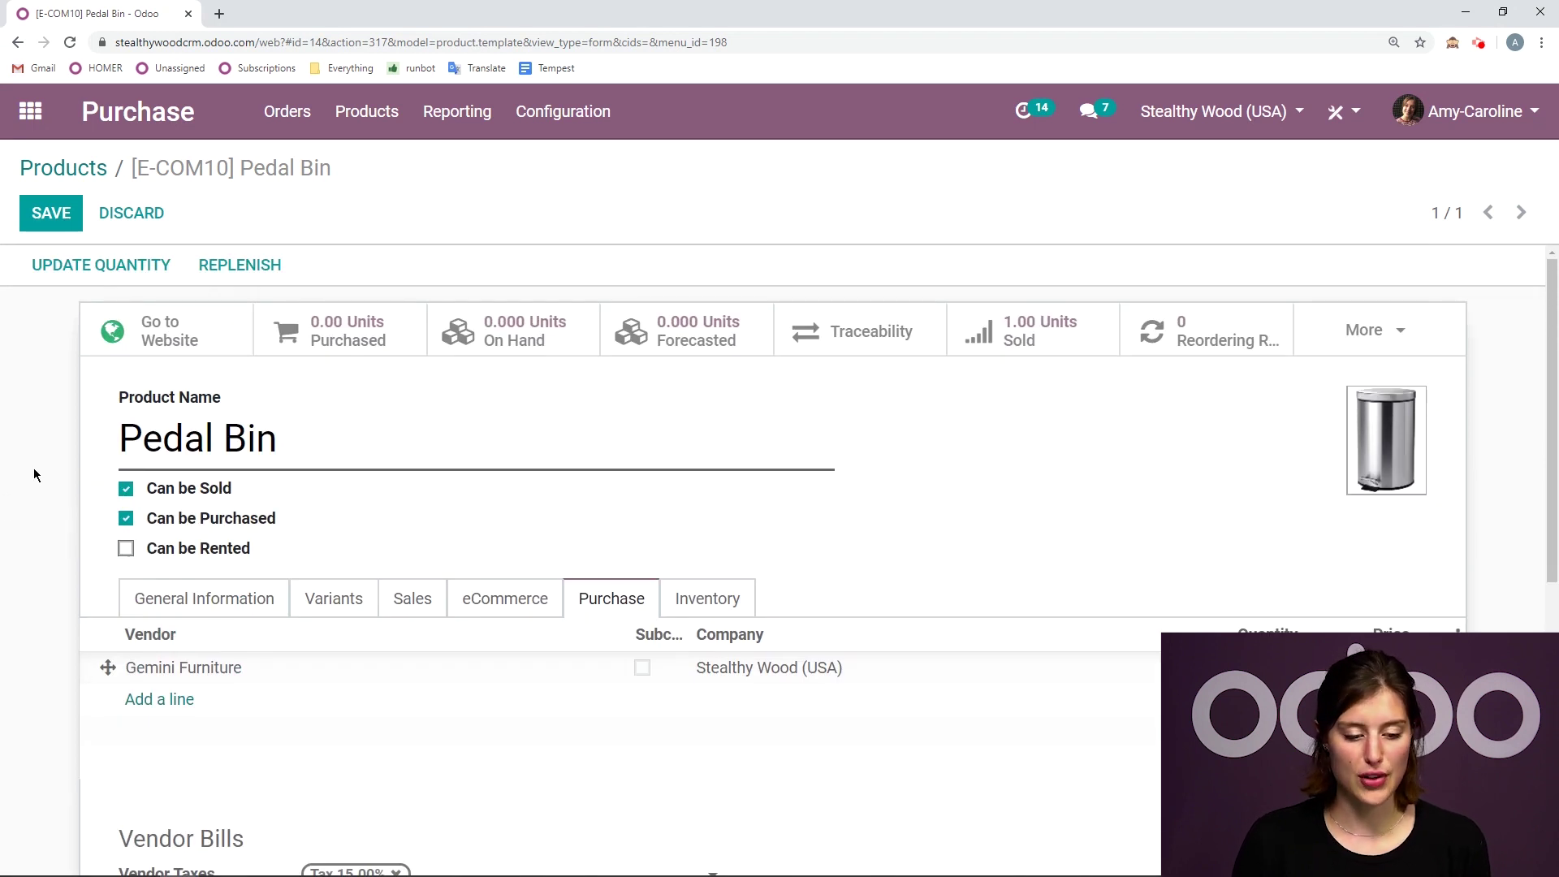
left_click(46, 218)
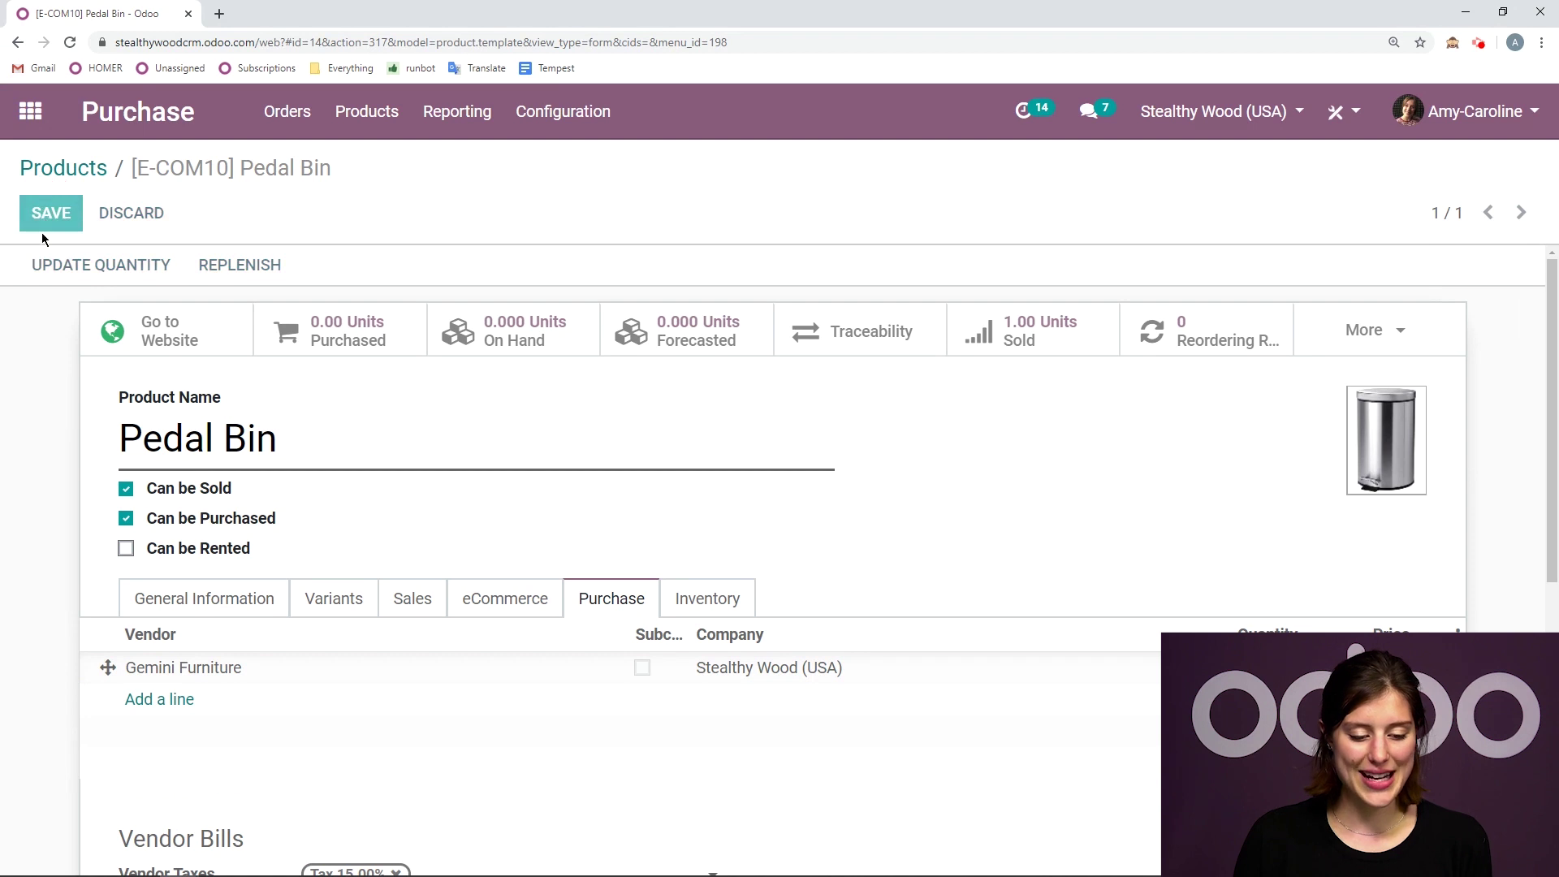
Start a new Sales quotation with the Azure Interior contact as customer
left_click(30, 111)
left_click(1056, 294)
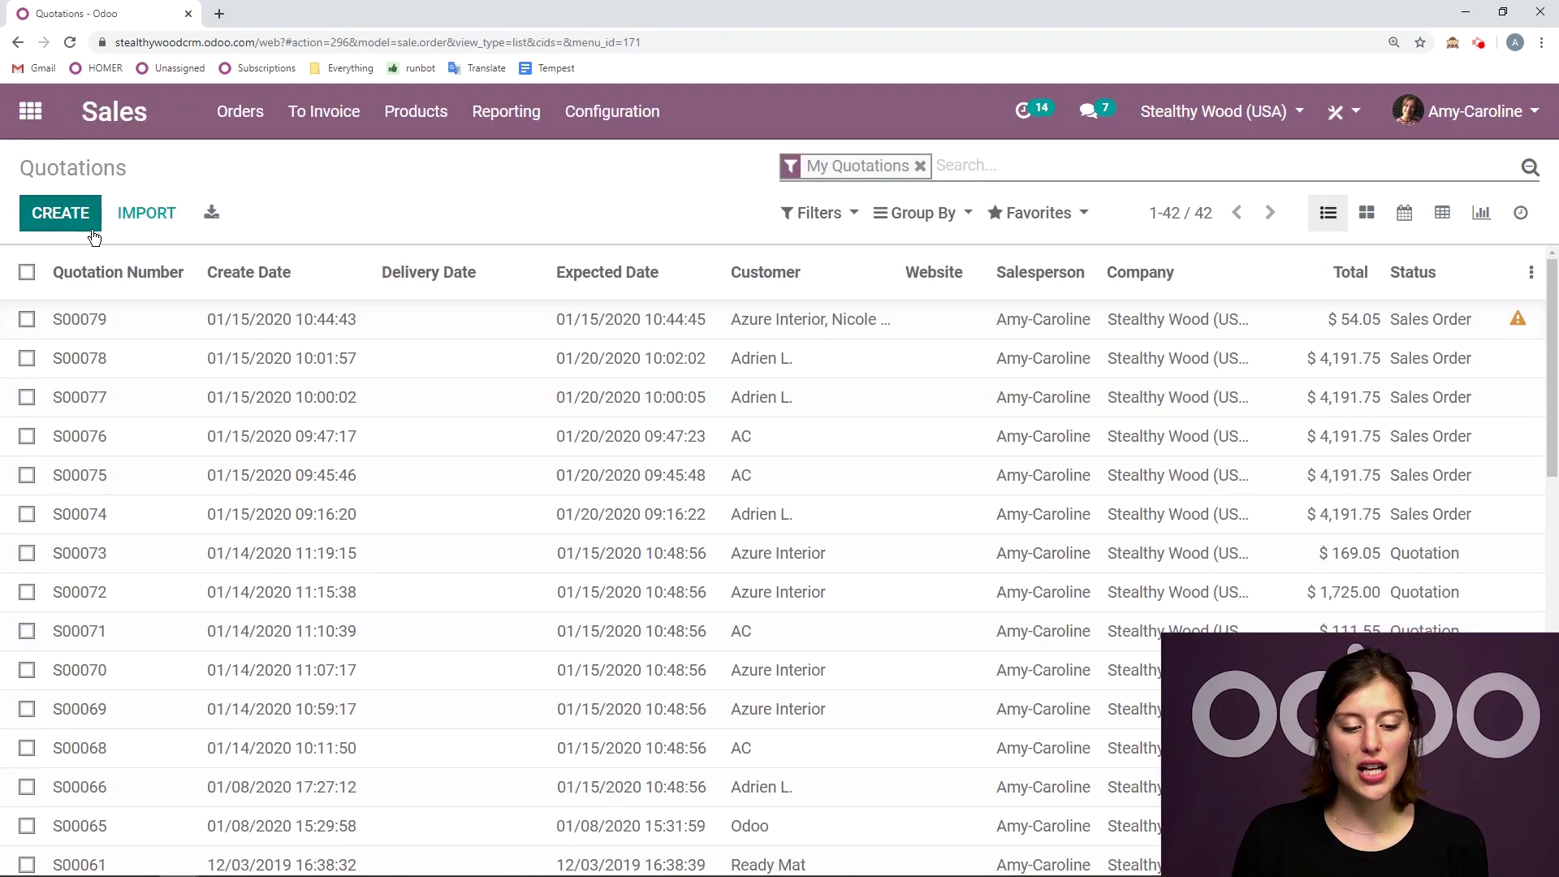
left_click(60, 214)
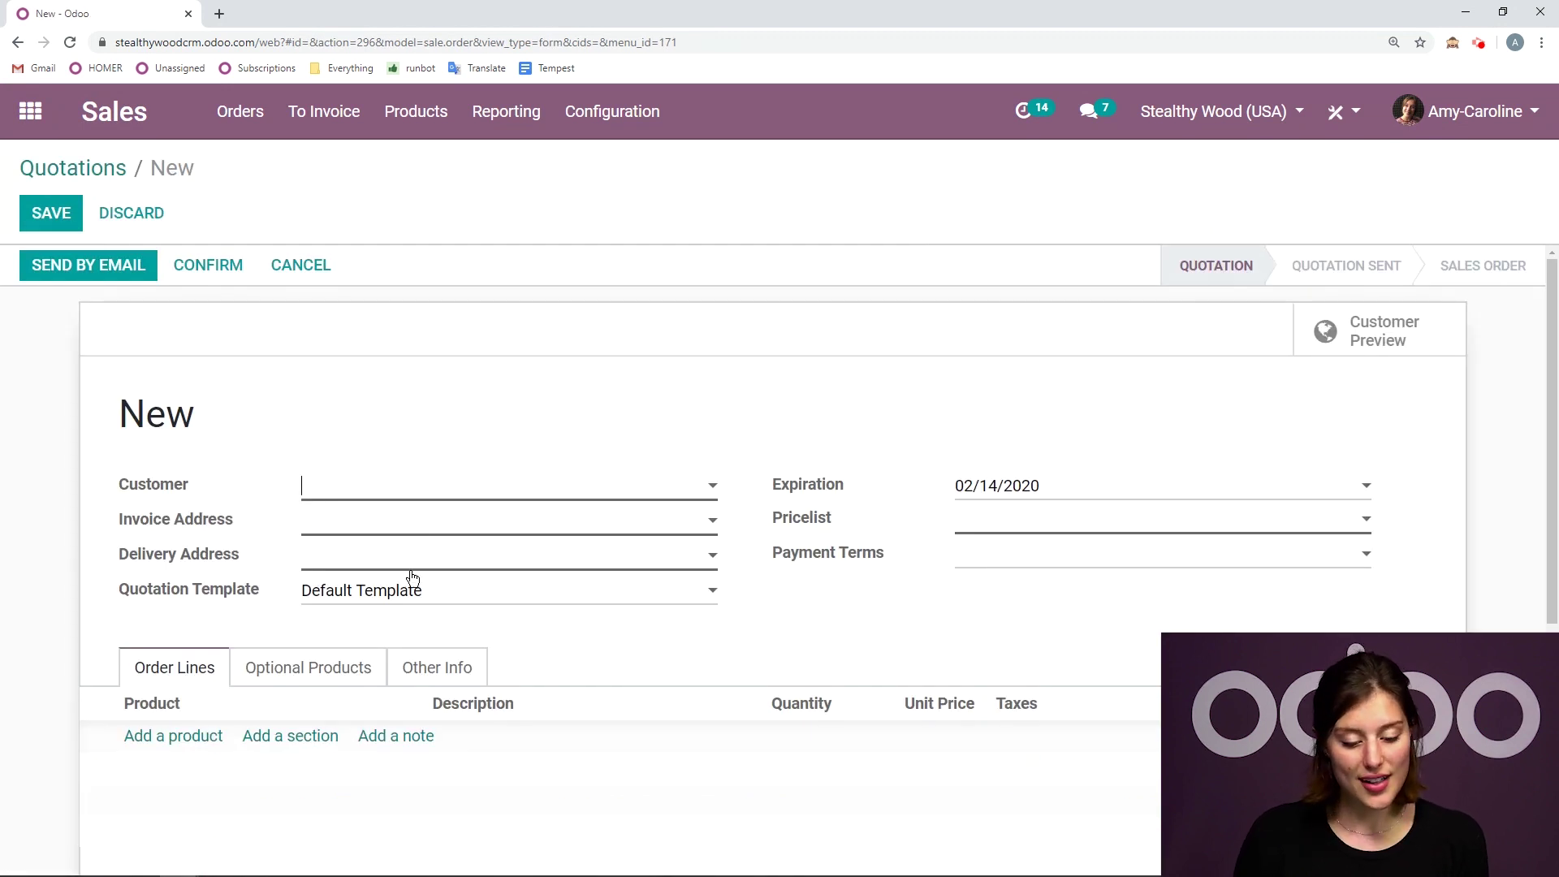
left_click(417, 485)
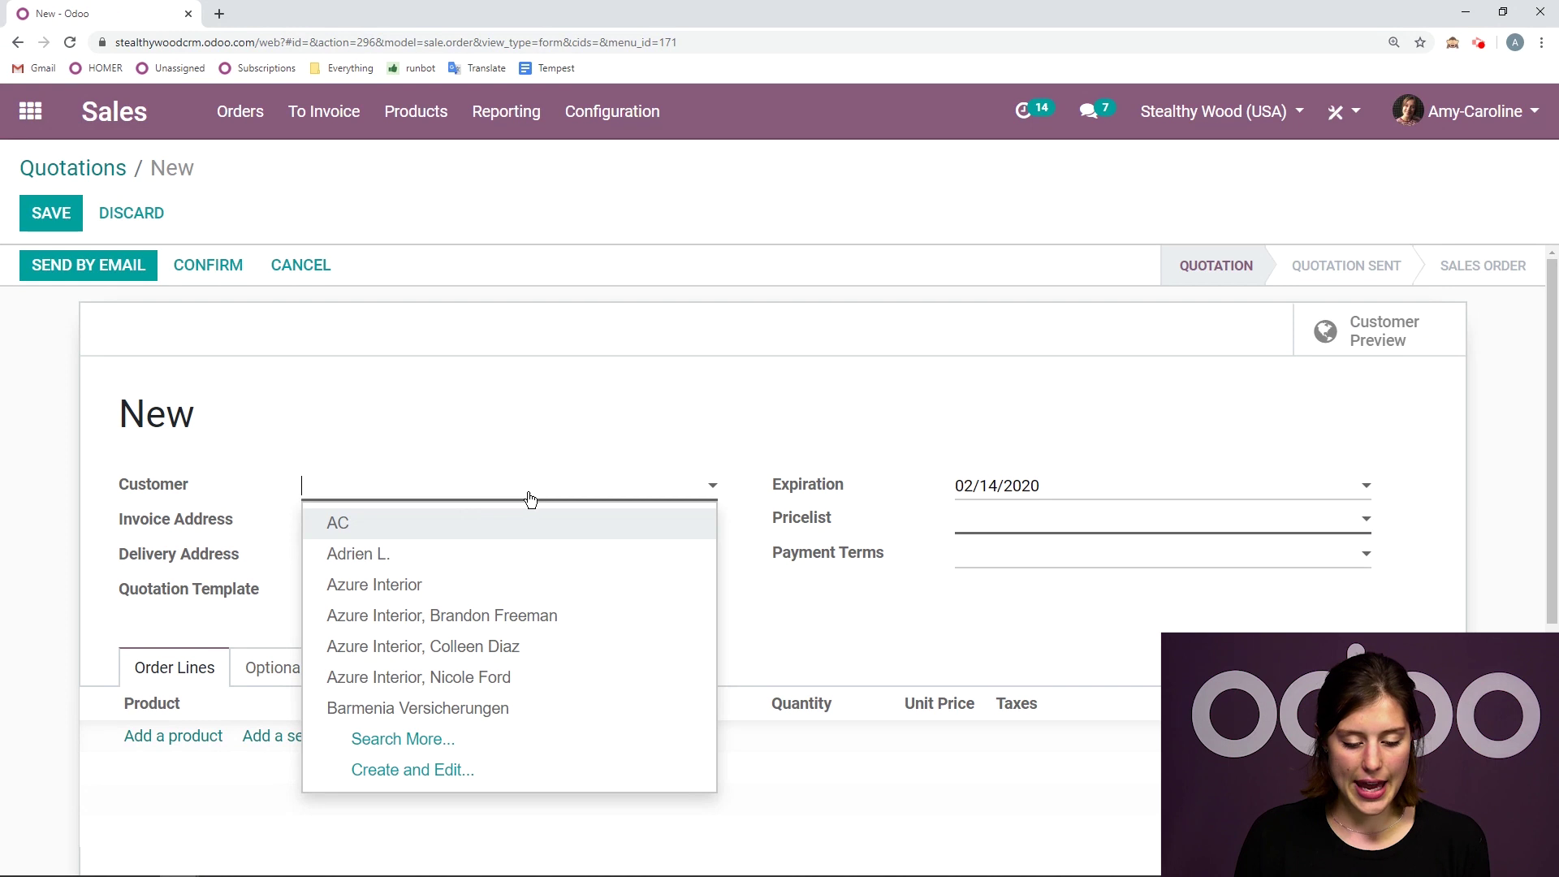
left_click(512, 615)
Add one Pedal Bin at 47.00 to the quotation and save it as S00080
scroll(185, 627, "down", 2)
left_click(170, 574)
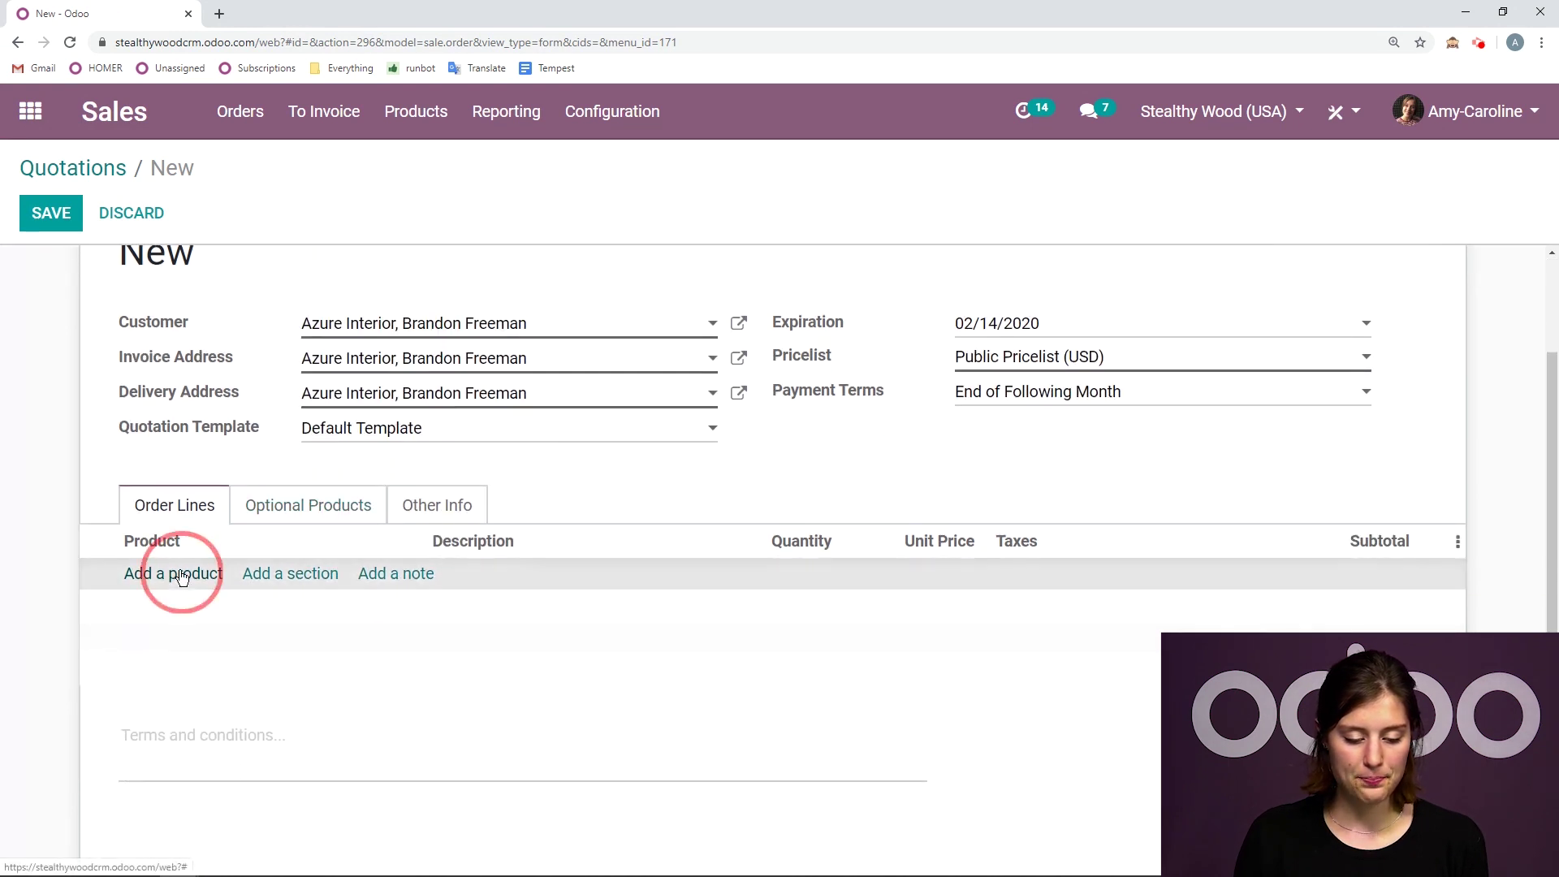
left_click(169, 577)
type("peda")
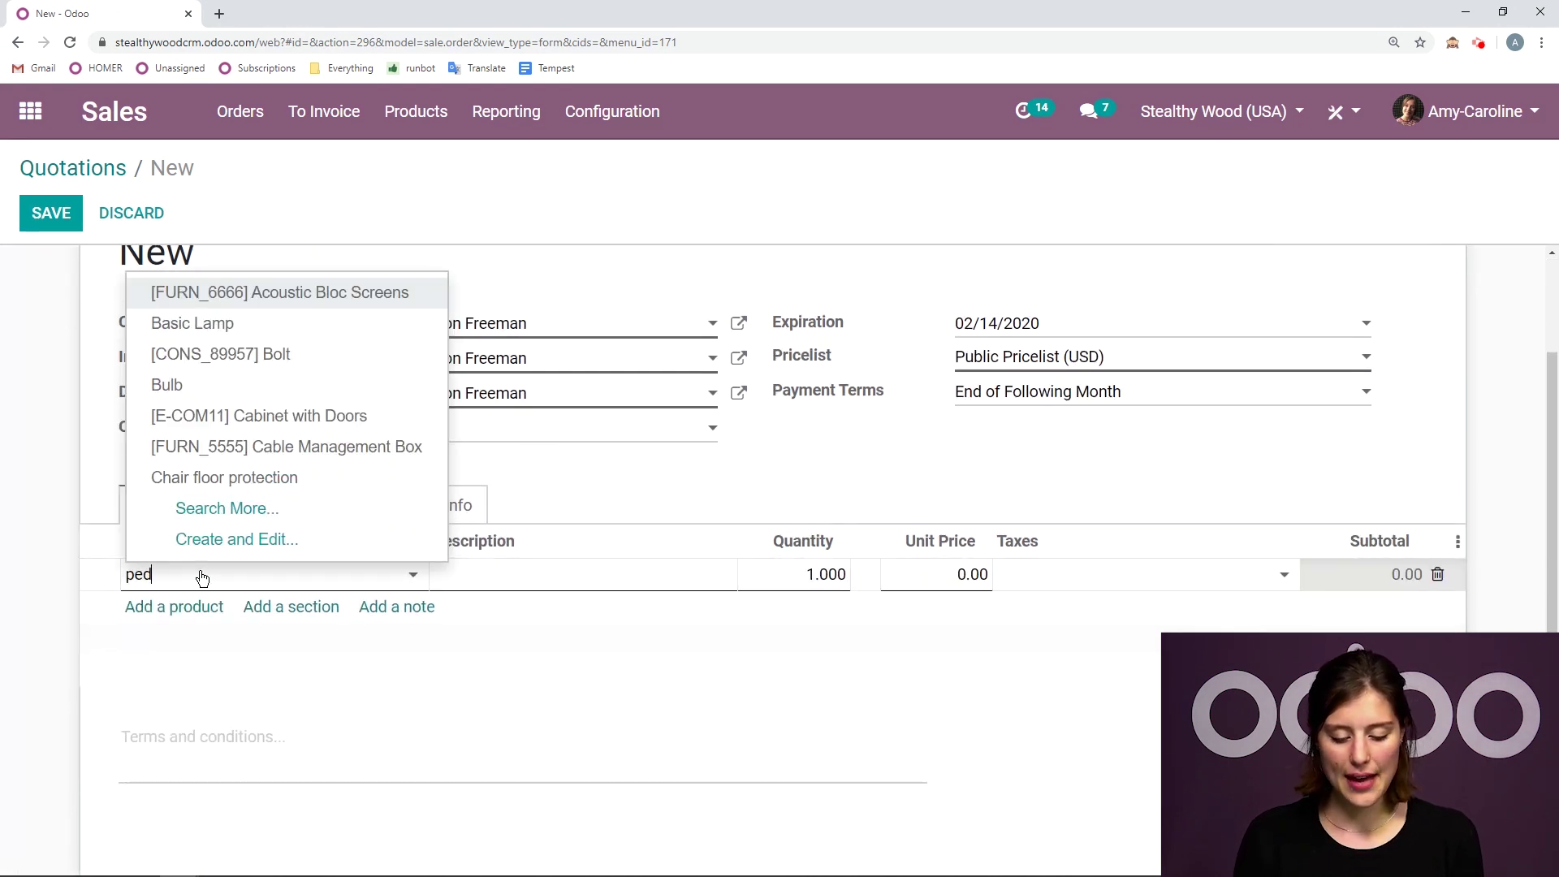
left_click(216, 605)
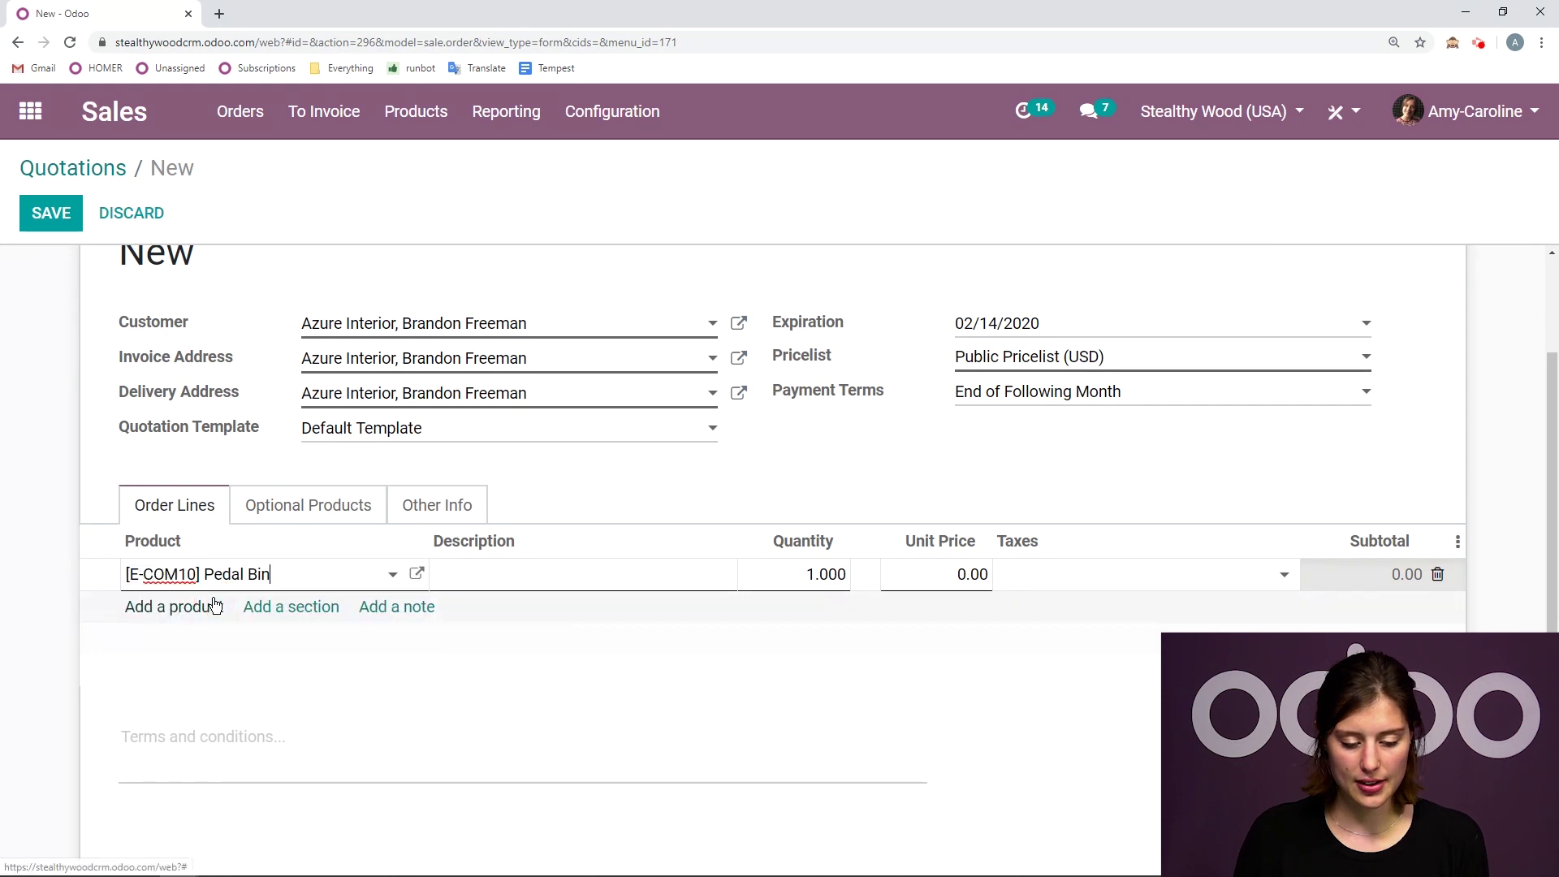
scroll(212, 528, "up", 2)
left_click(64, 219)
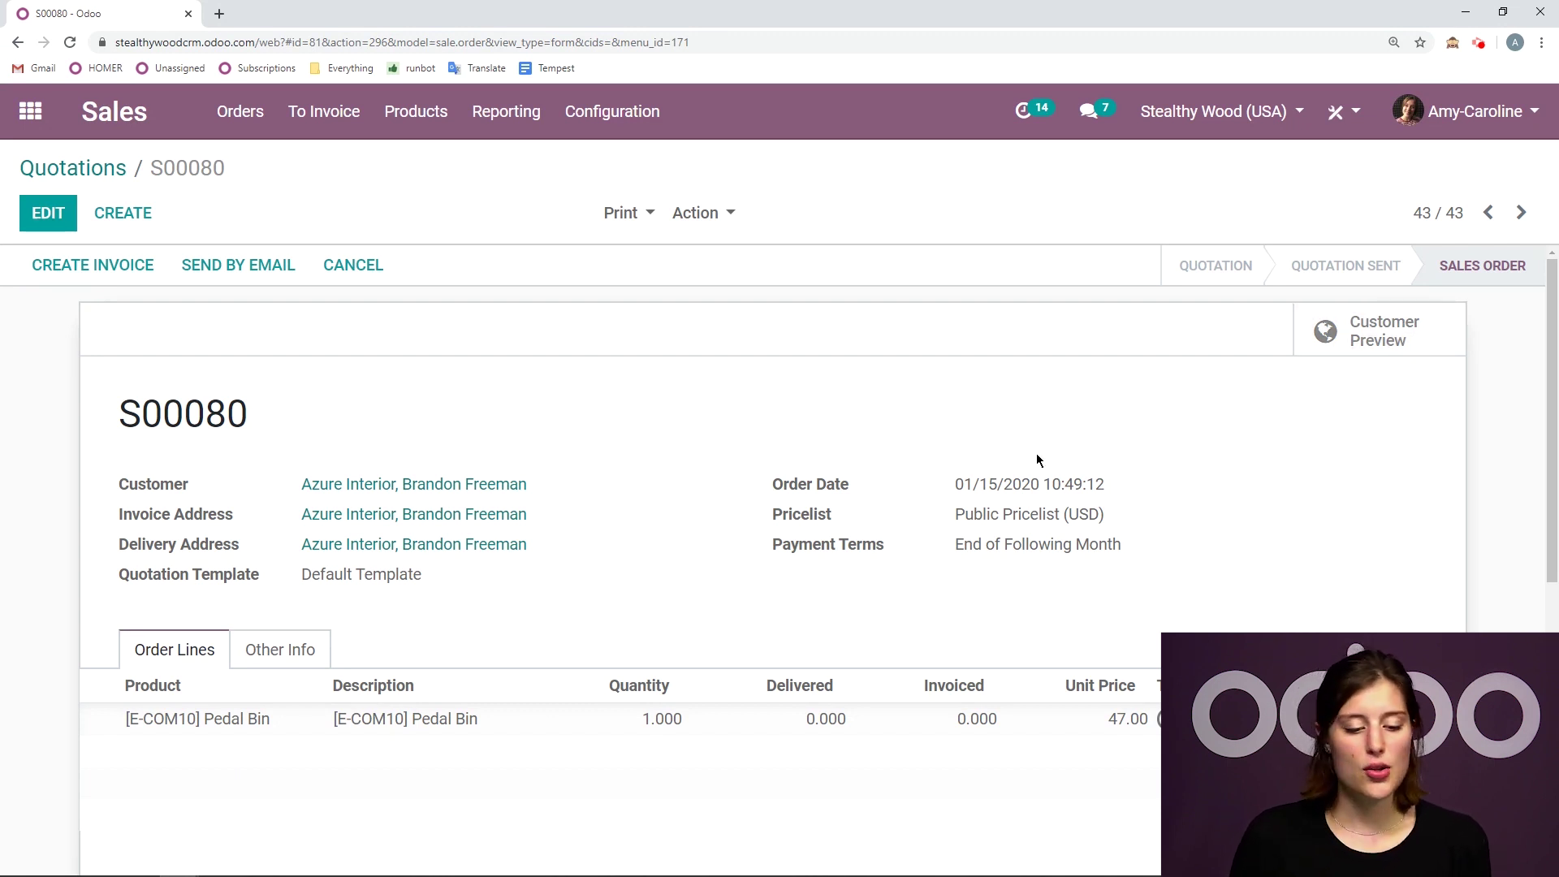
Confirm Gemini Furniture's RFQ P00033 from S00080 as a purchase order and review its Other Information tab
left_click(30, 111)
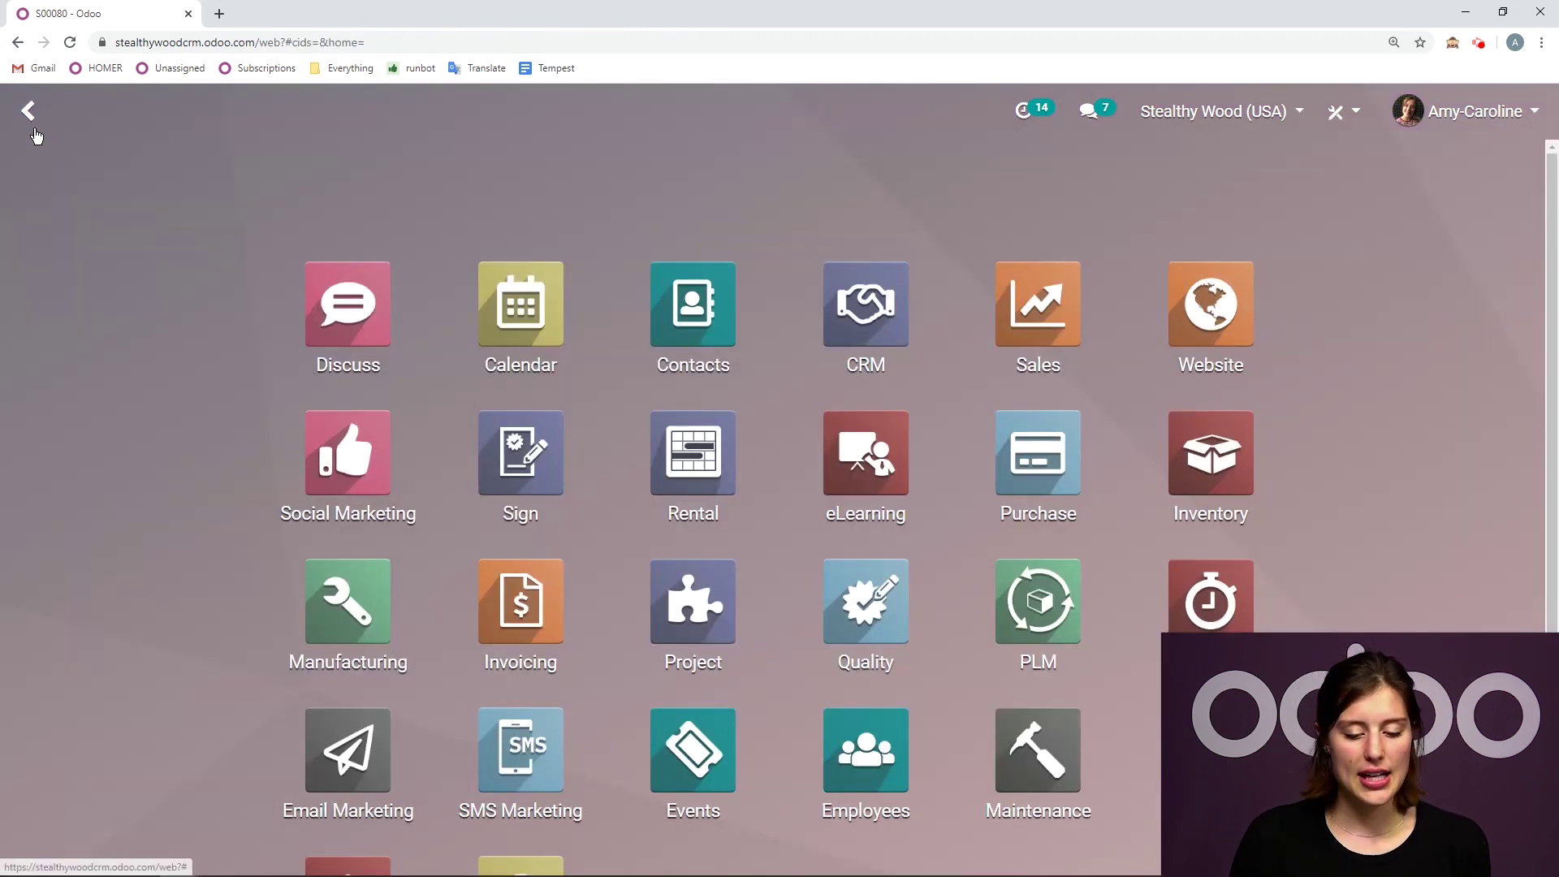
left_click(1078, 482)
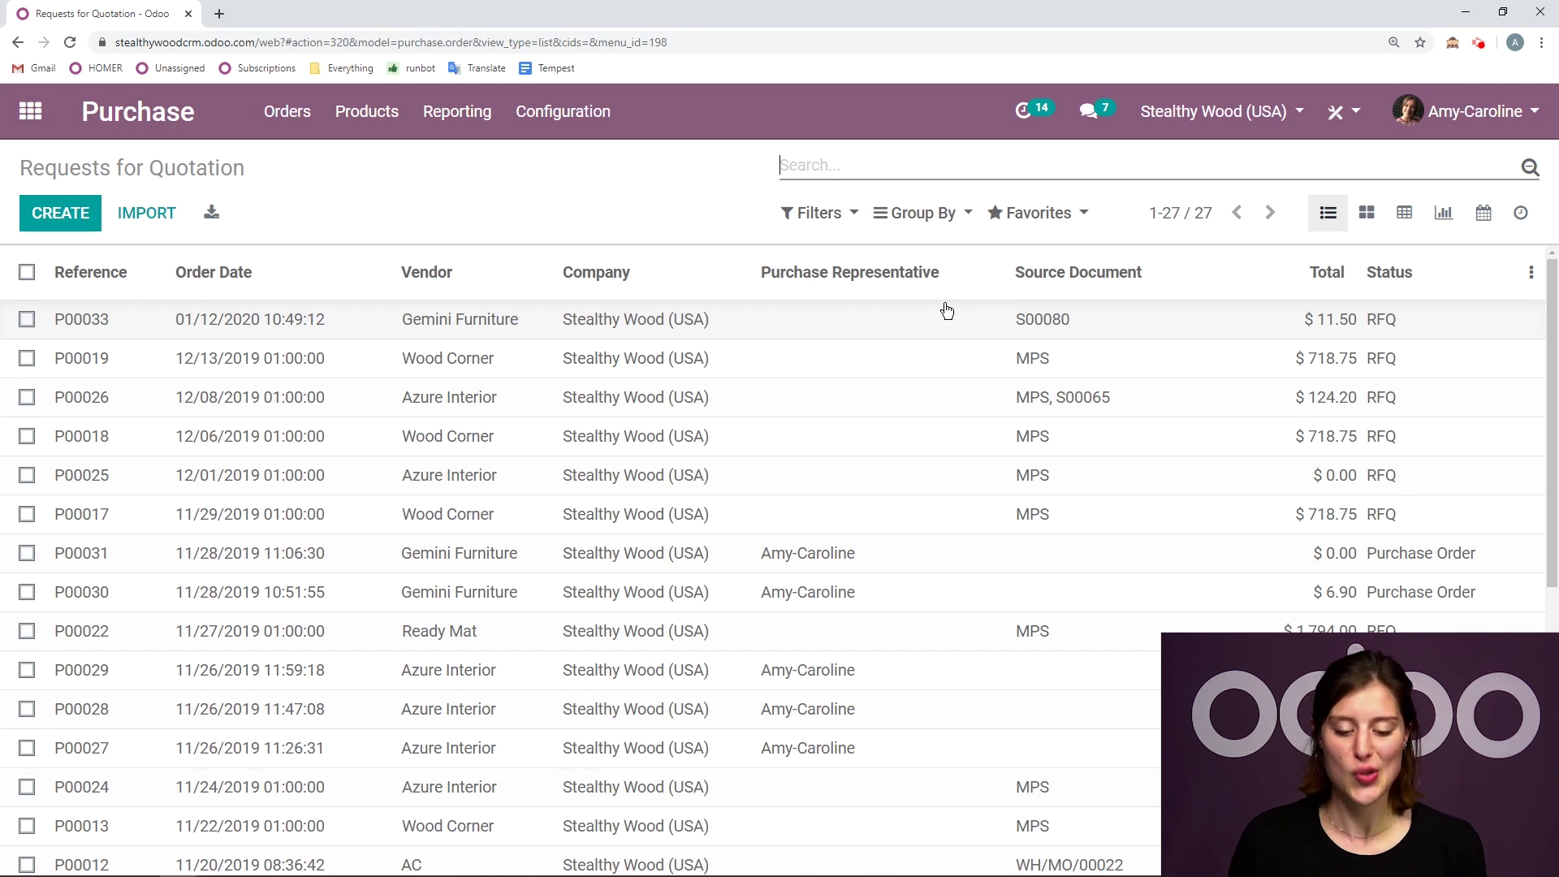
left_click(918, 317)
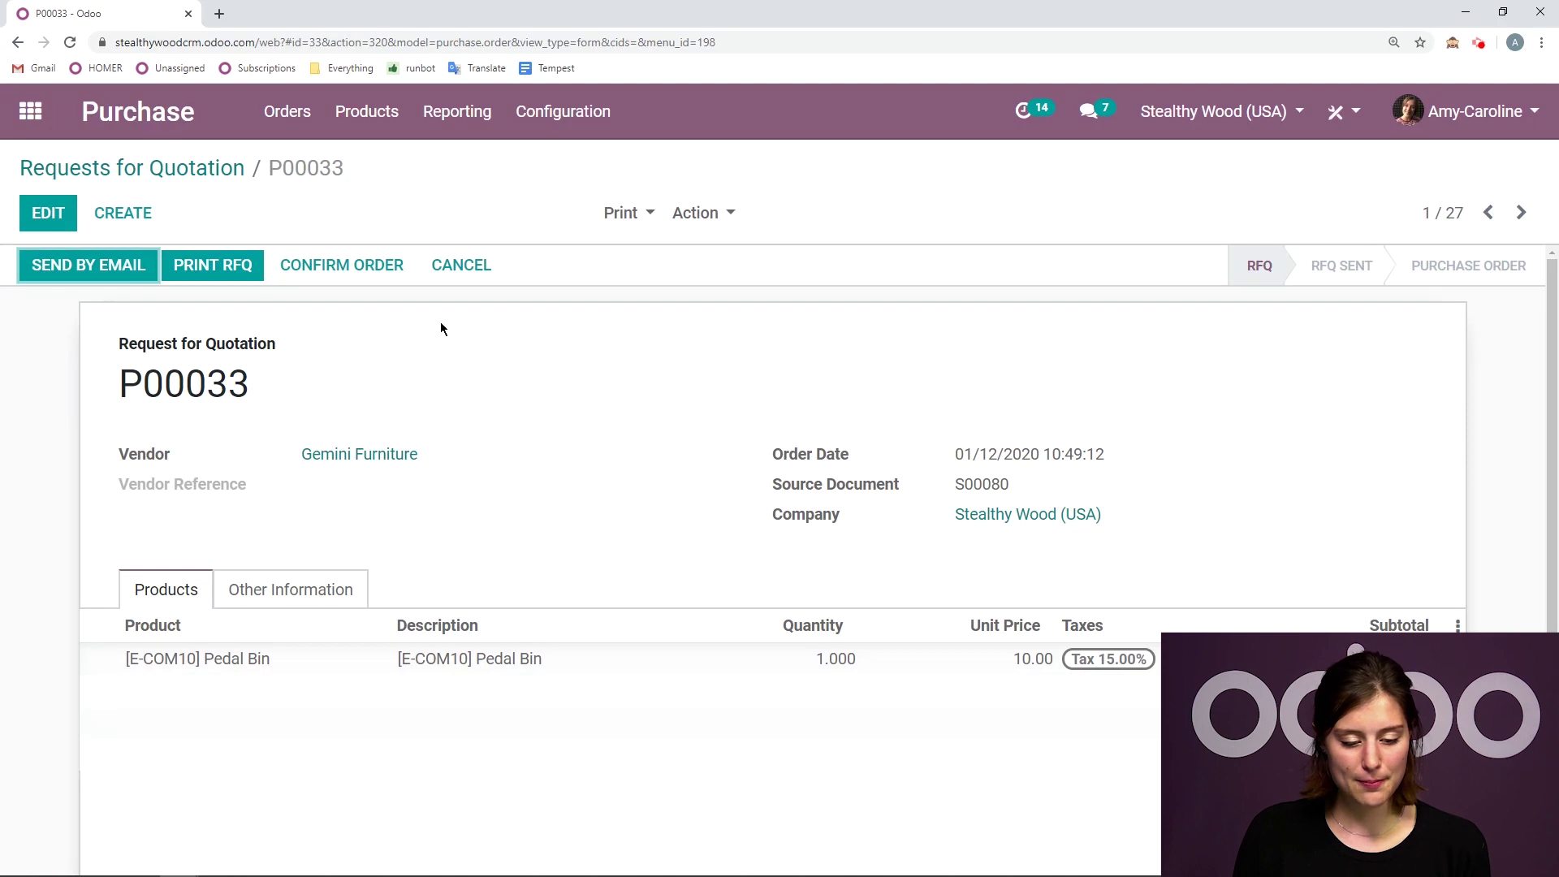
left_click(333, 268)
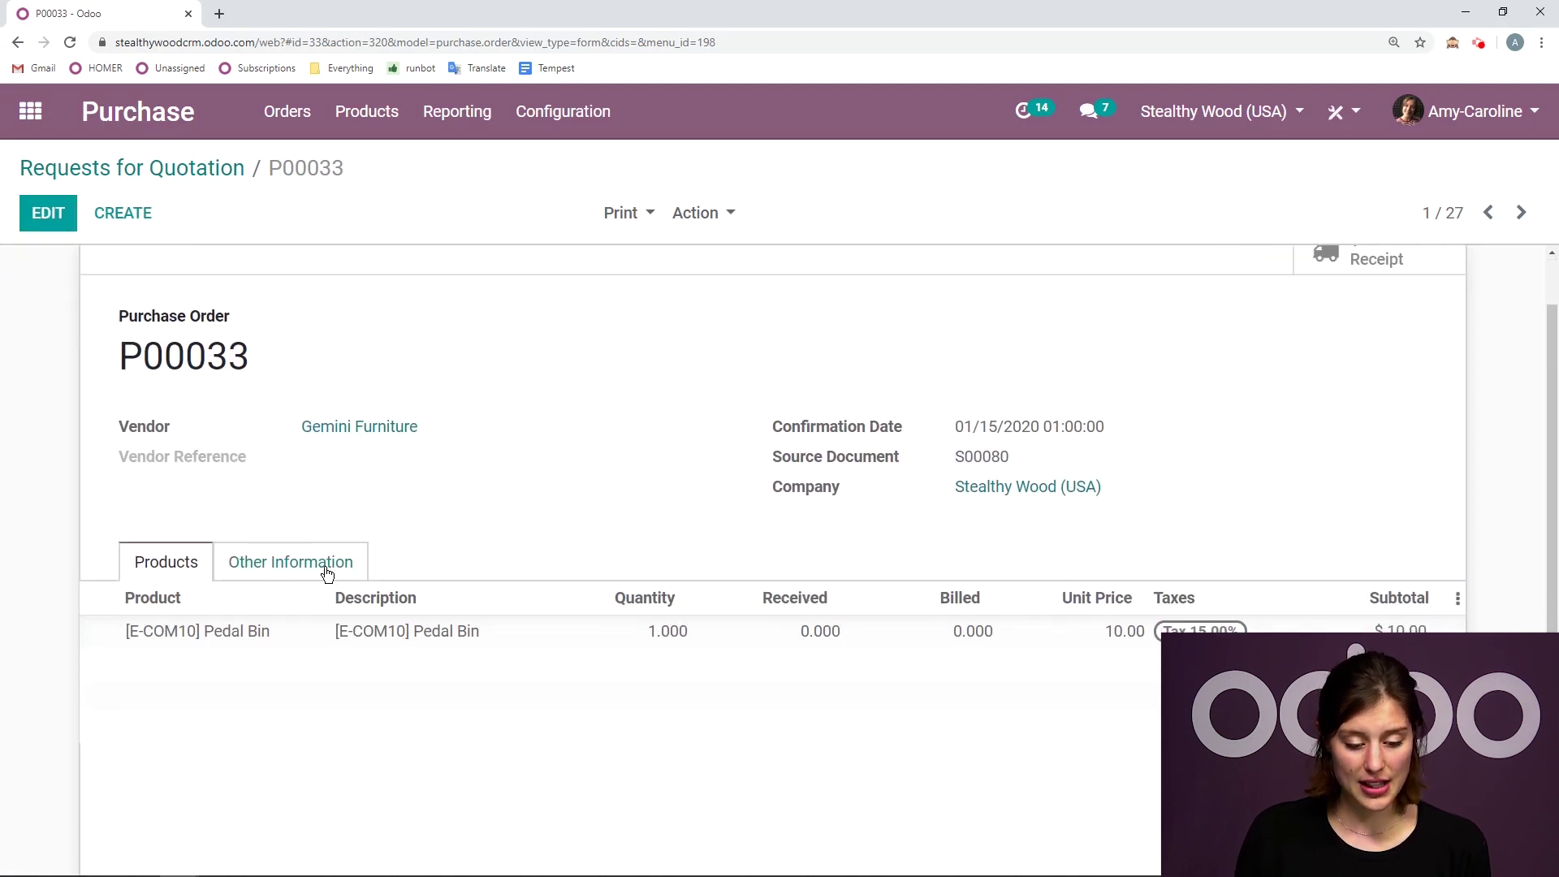
left_click(256, 561)
left_click(138, 573)
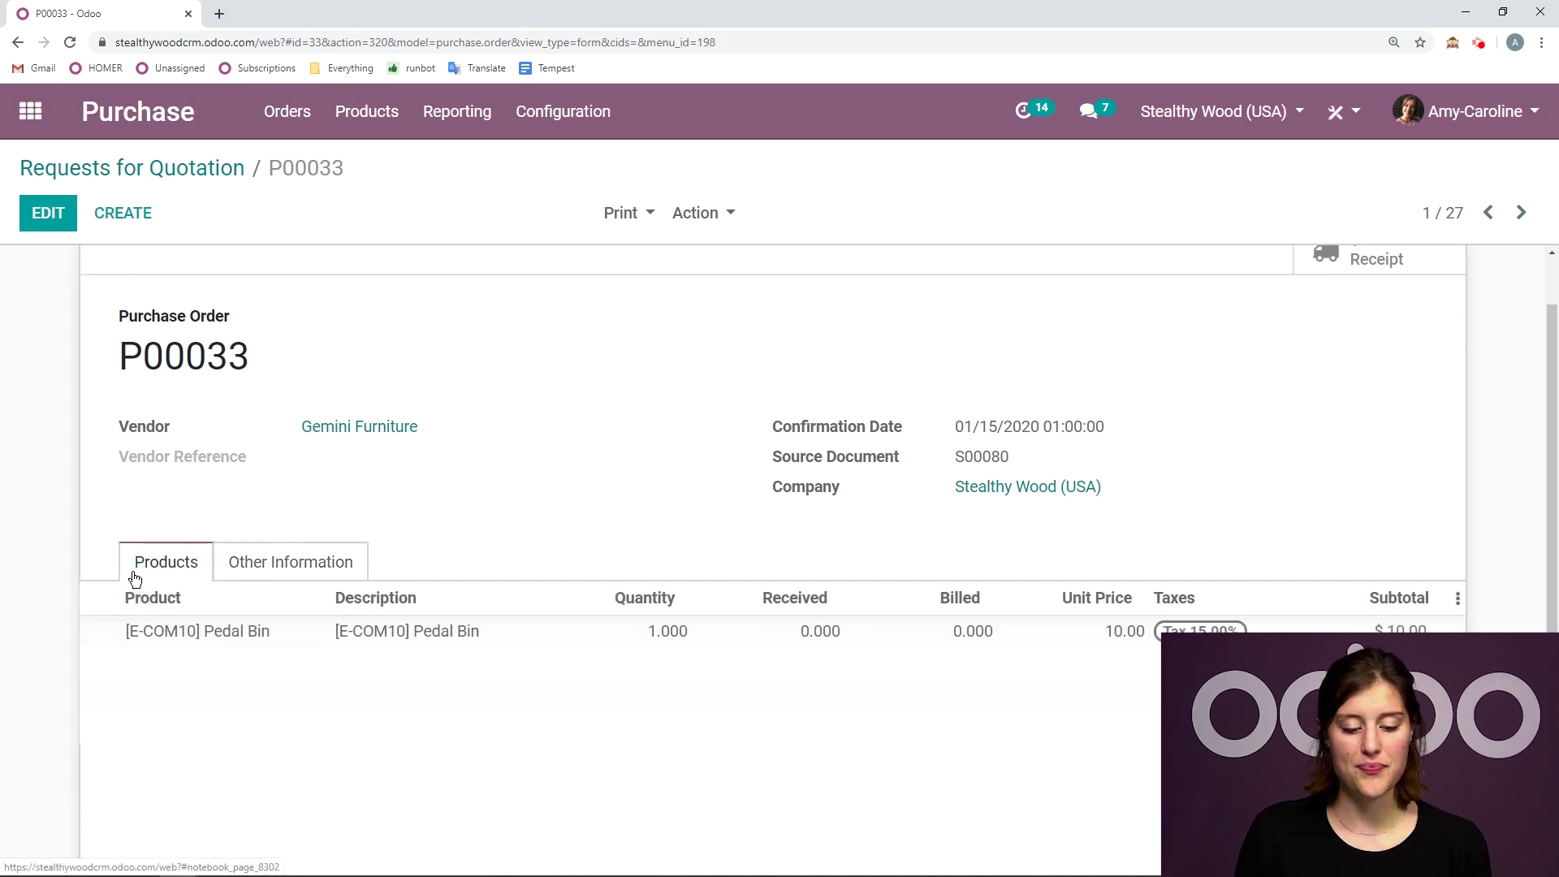
scroll(650, 471, "up", 1)
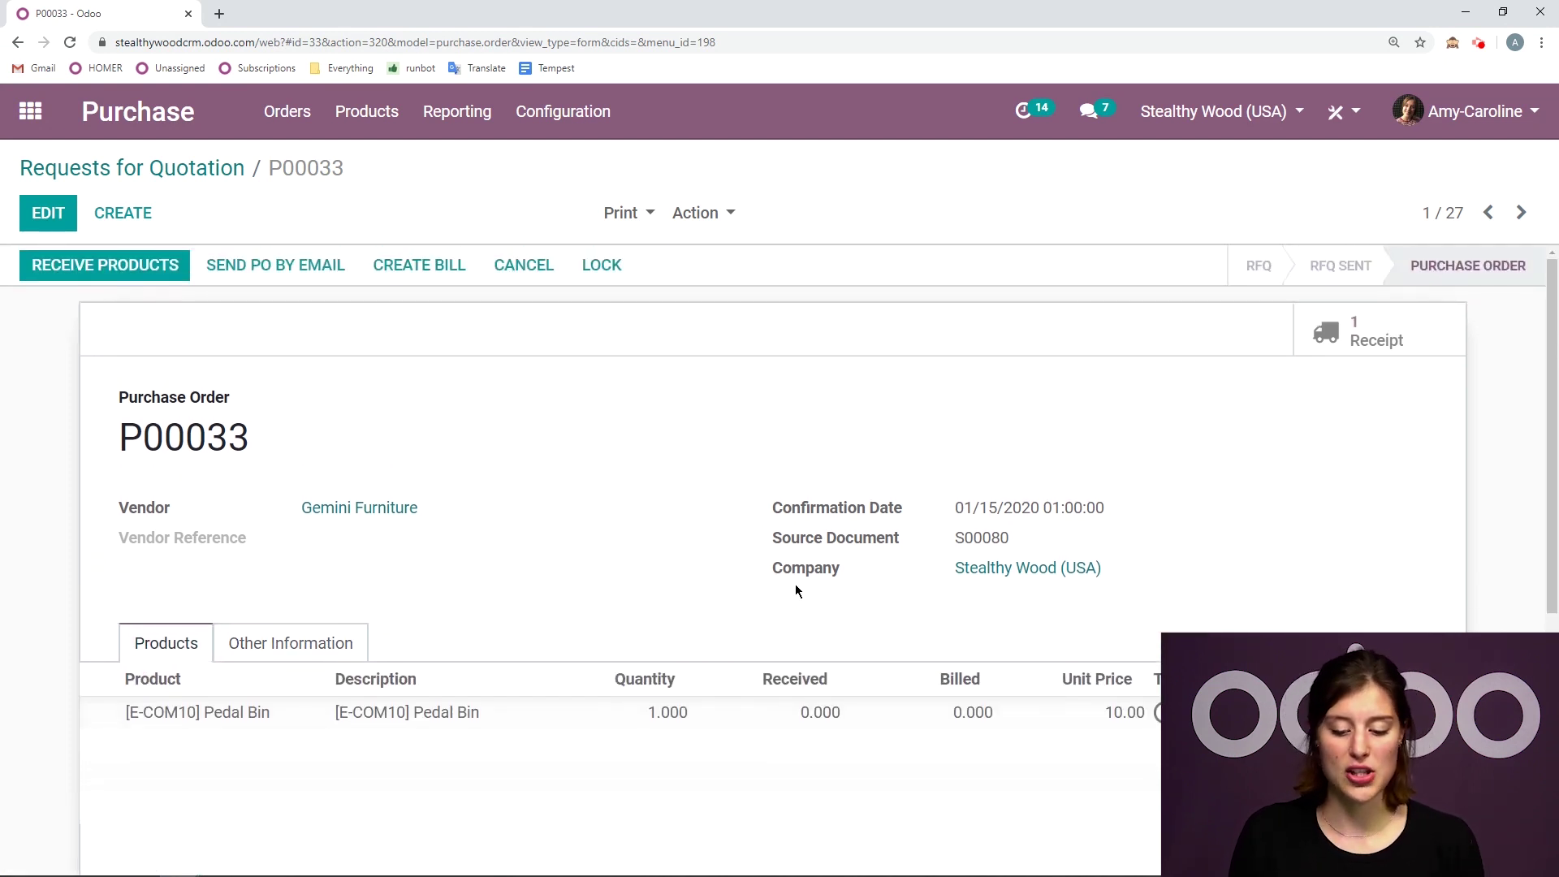
Open dropship receipt DS/00001 and review its Operations, Additional Info and Note tabs
left_click(114, 272)
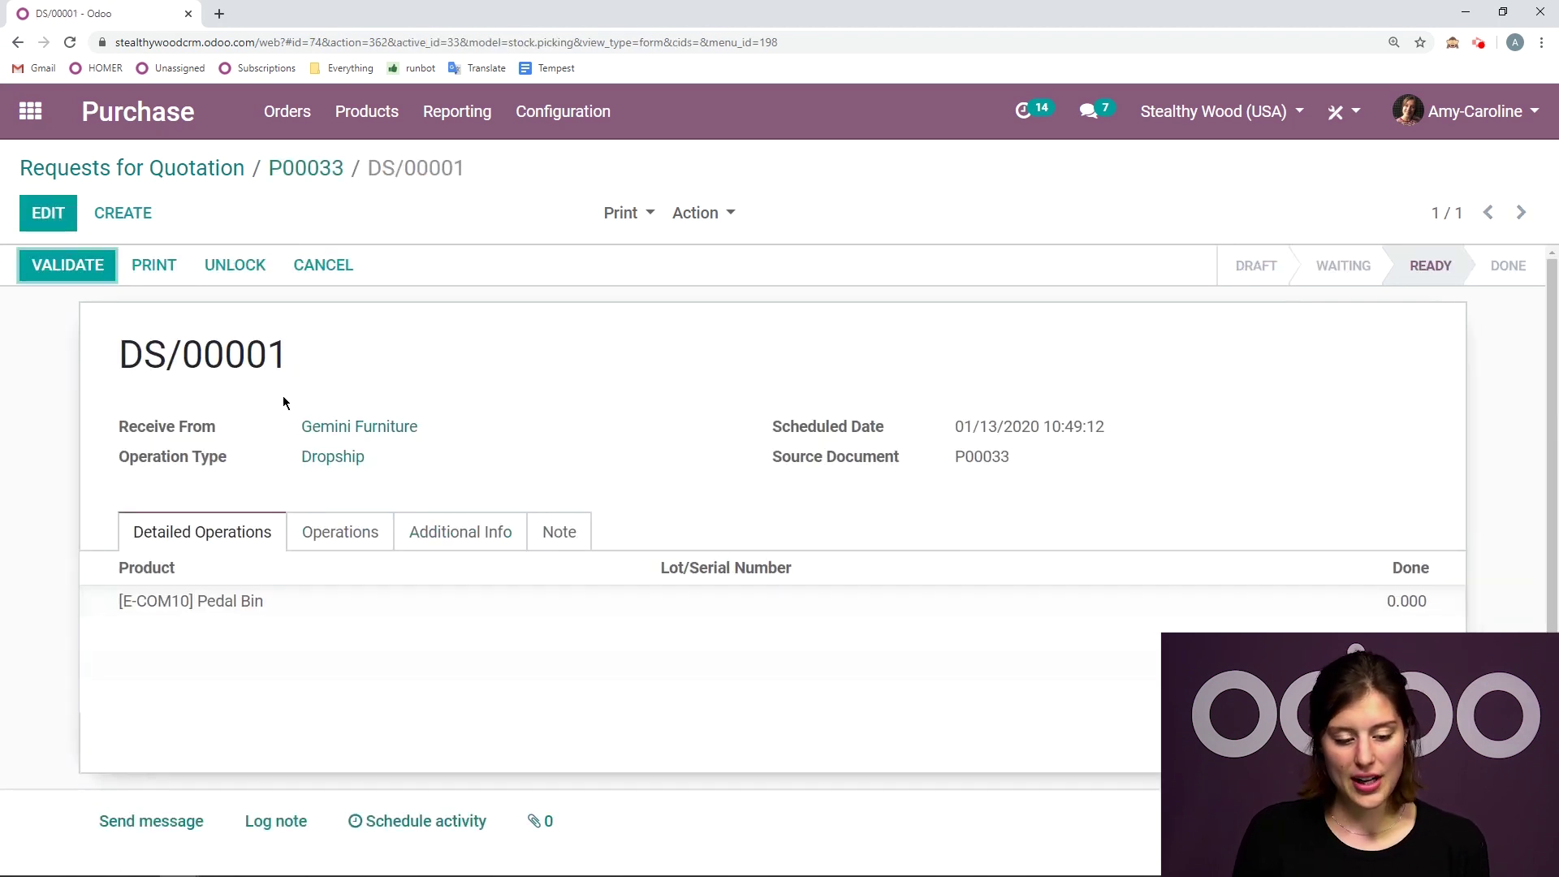
left_click_drag(232, 459, 82, 469)
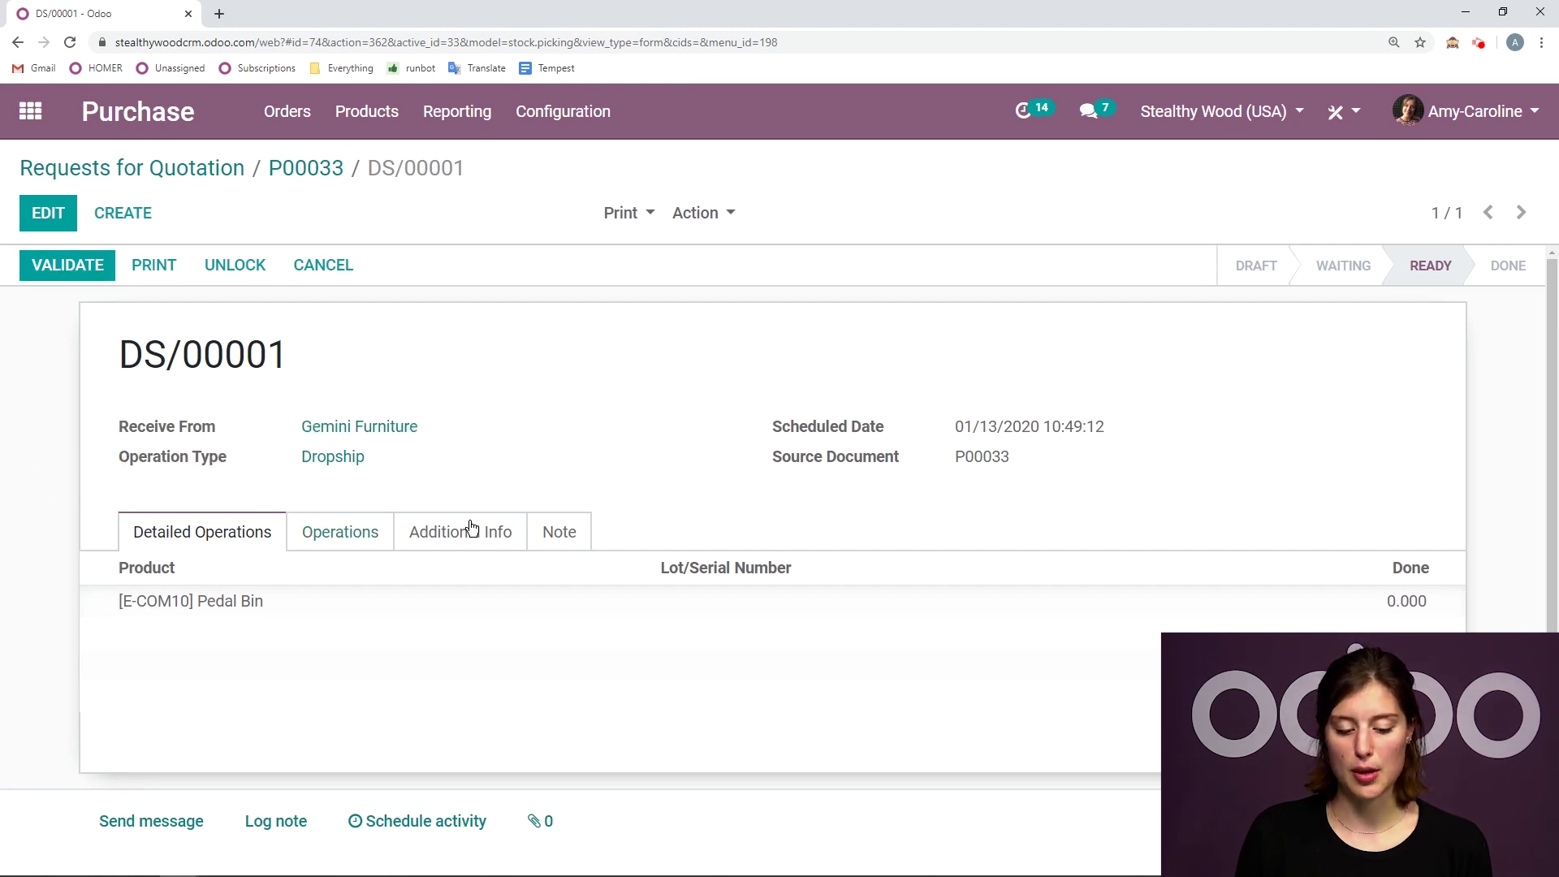
left_click(361, 544)
left_click(455, 533)
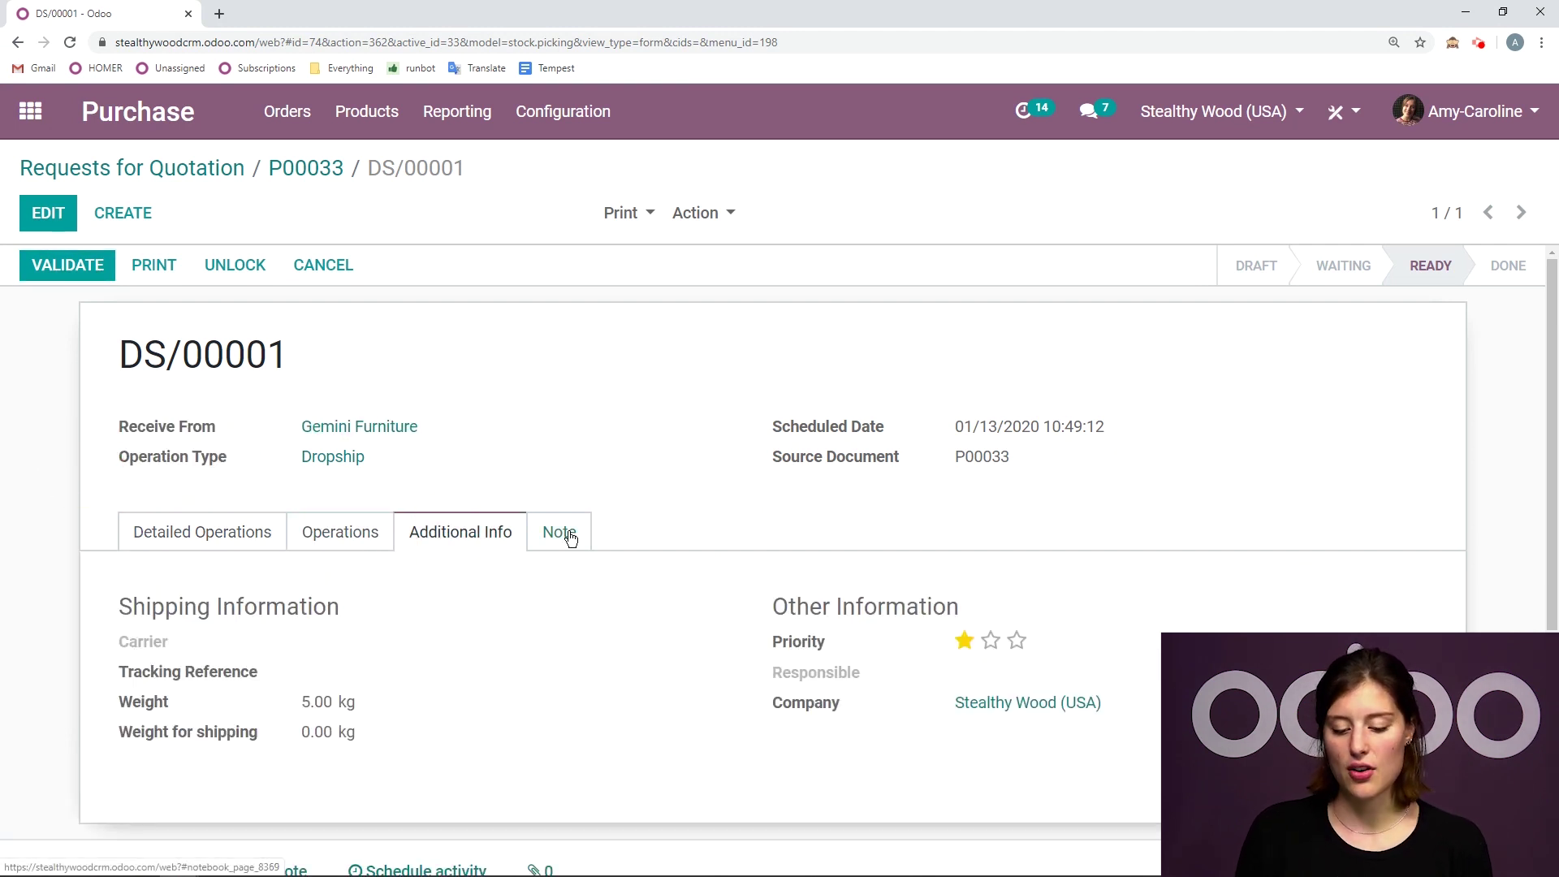
left_click(570, 538)
Validate DS/00001 and apply the immediate transfer so it becomes Done
left_click(284, 542)
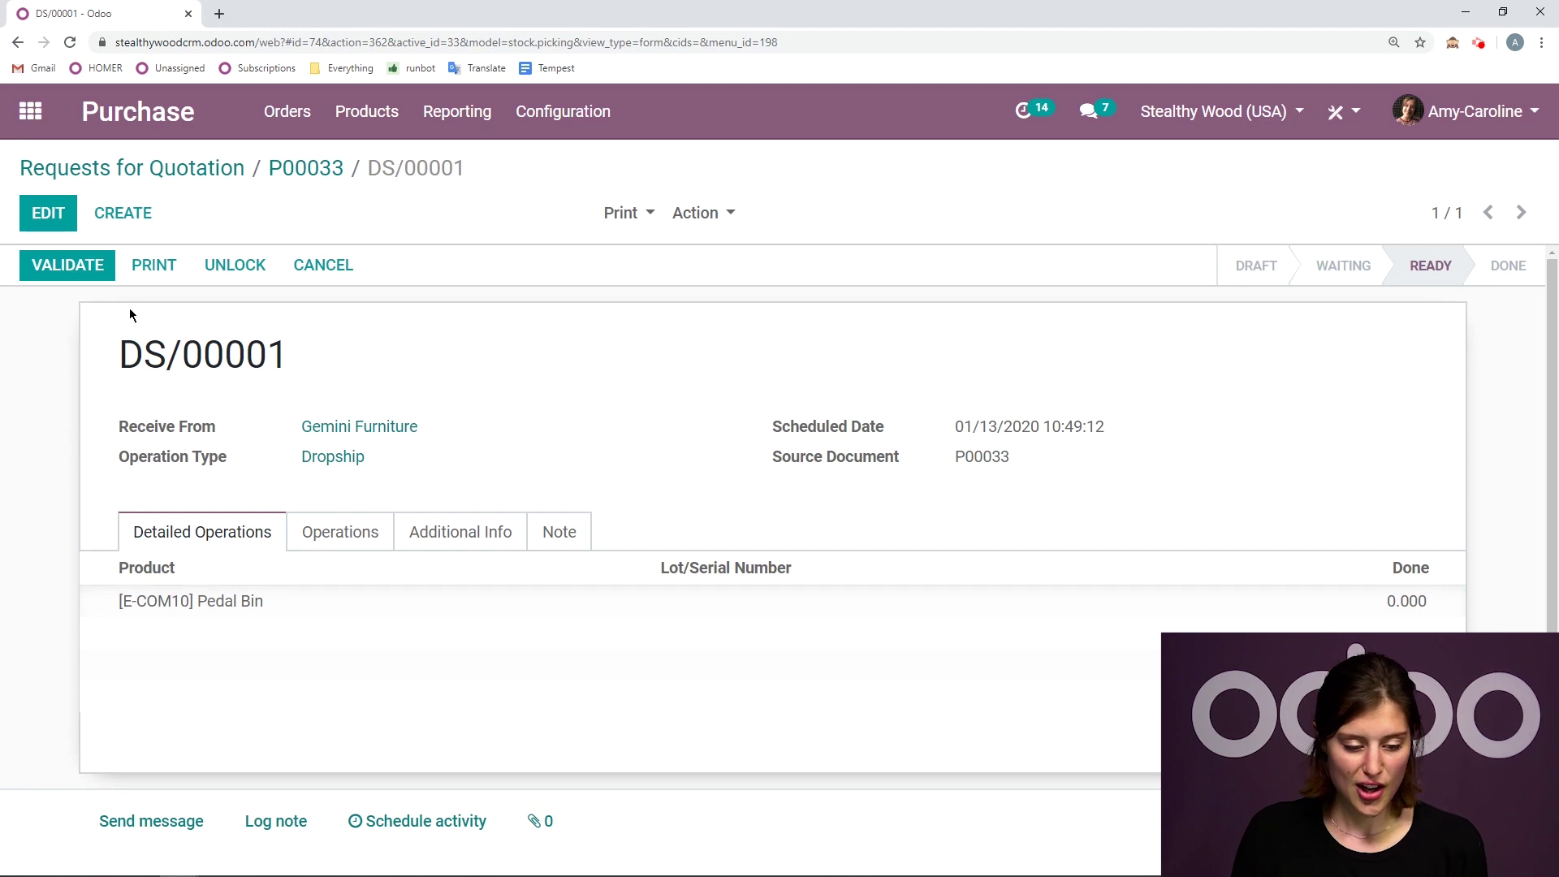
left_click(98, 281)
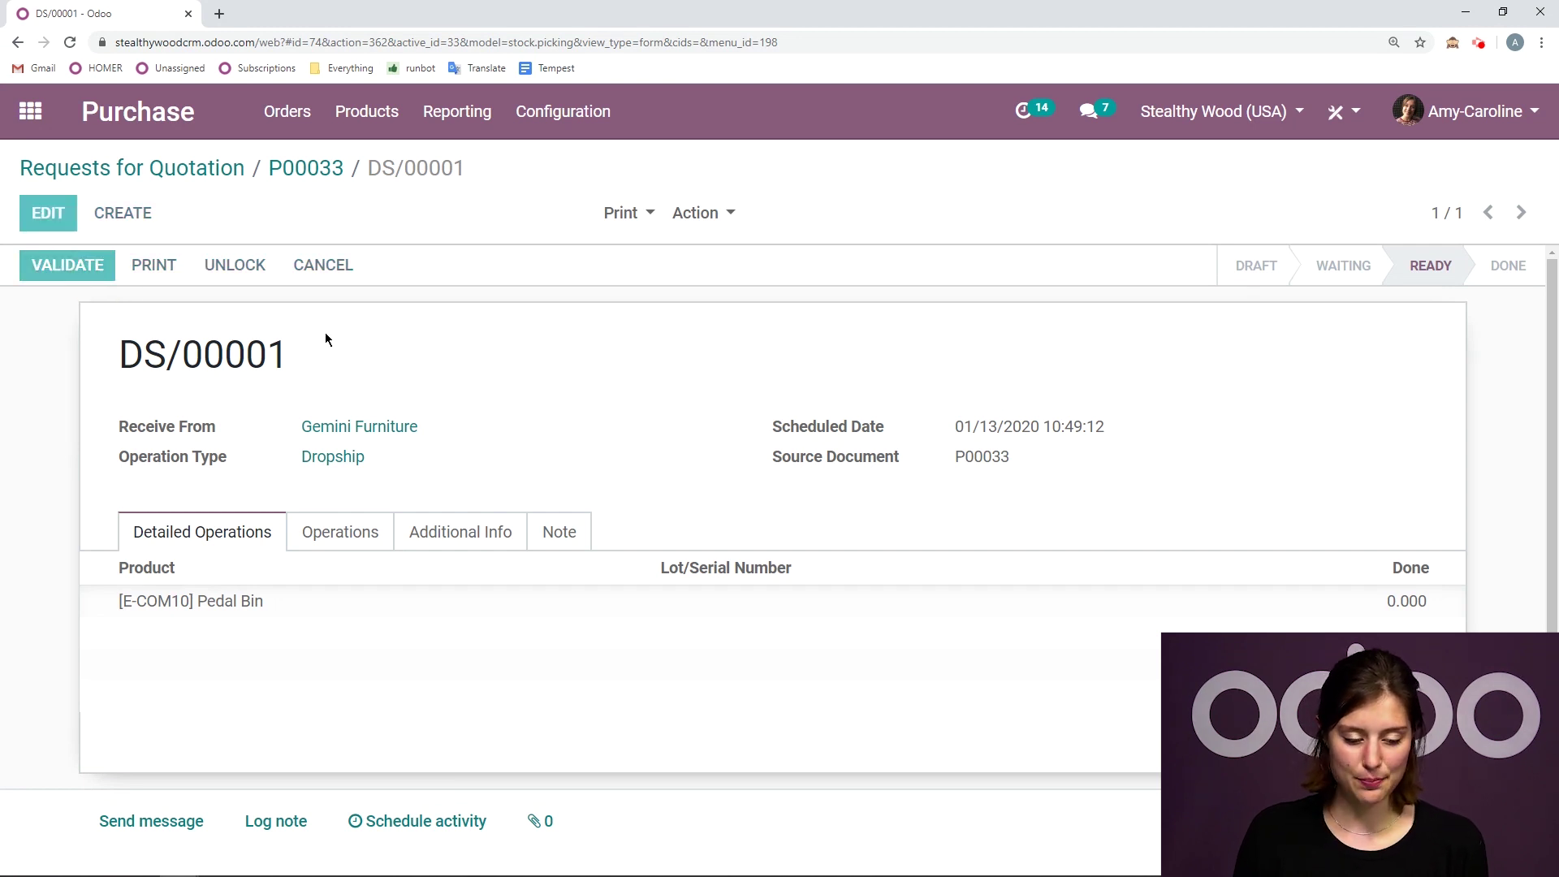
key("Return")
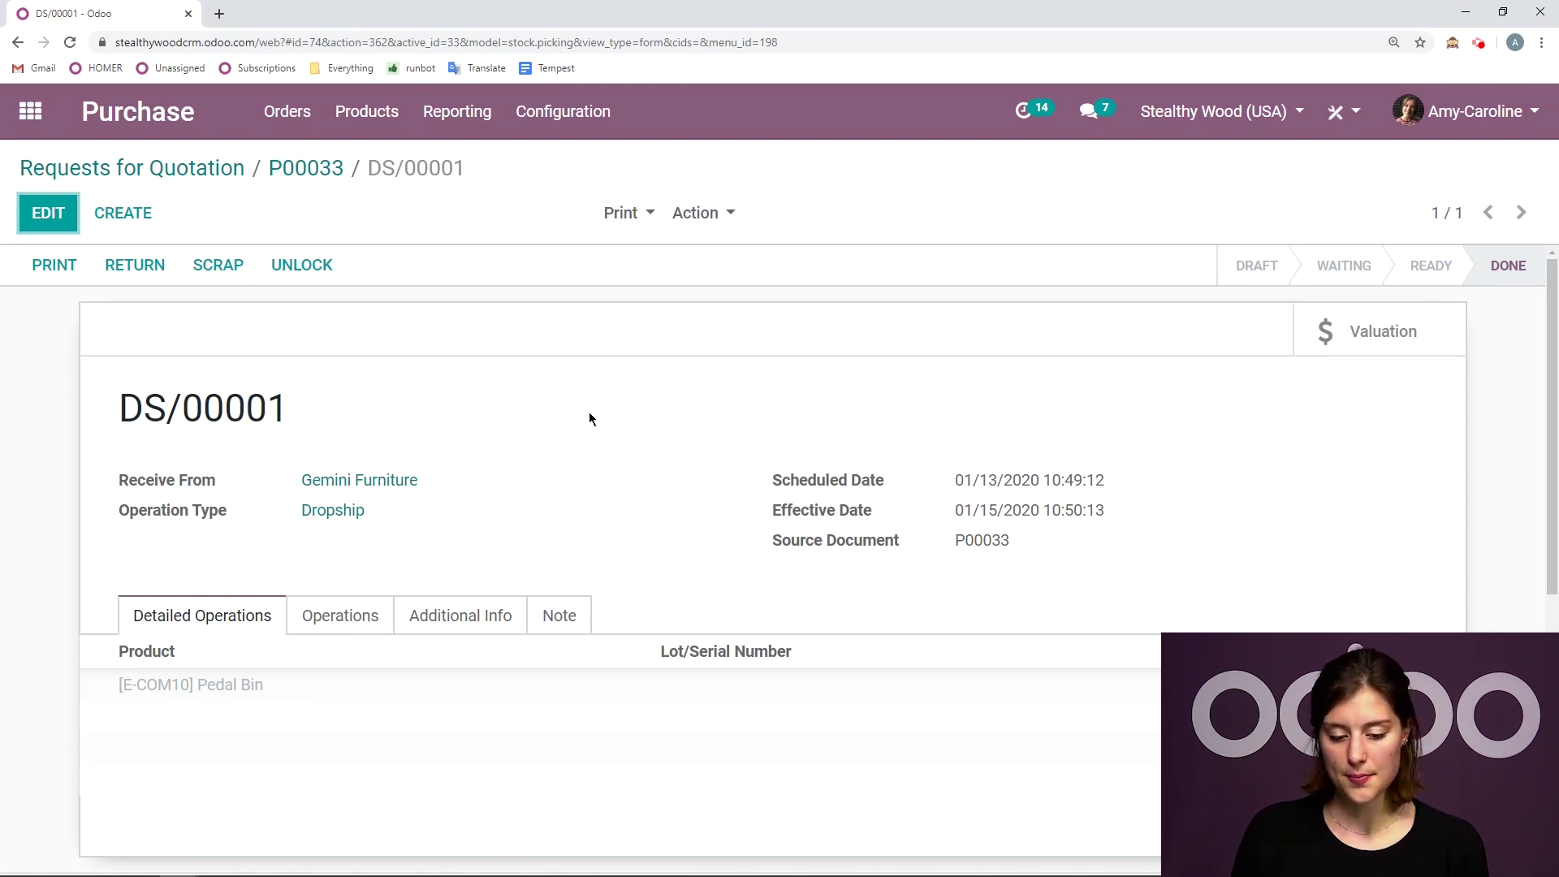
Open S00080 showing 1.000 Pedal Bin delivered, then its linked Delivery DS/00001
left_click(30, 111)
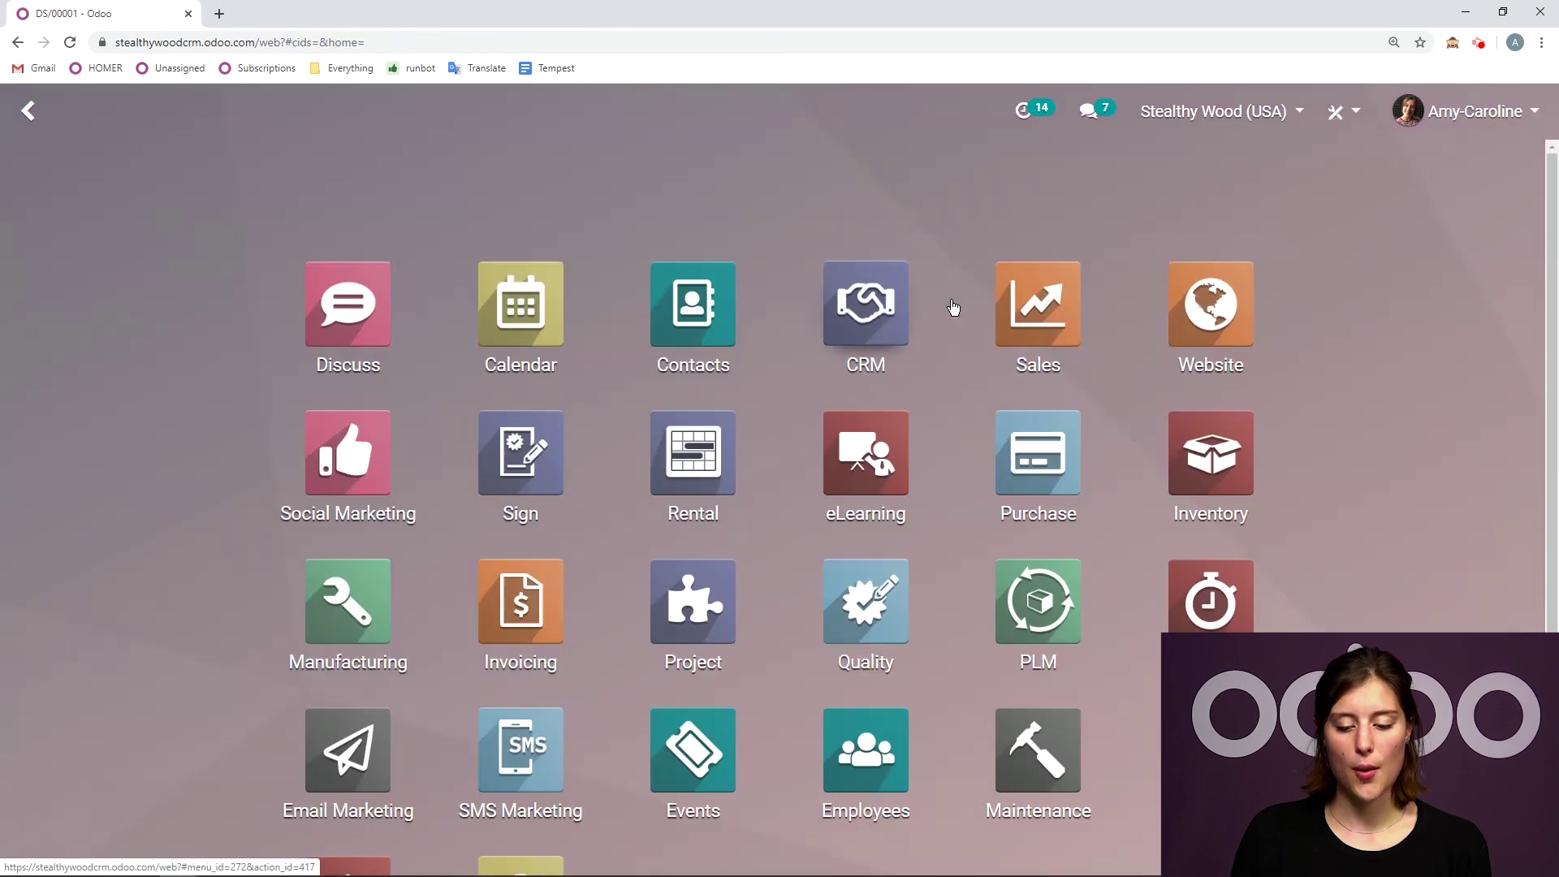
left_click(1031, 304)
left_click(500, 322)
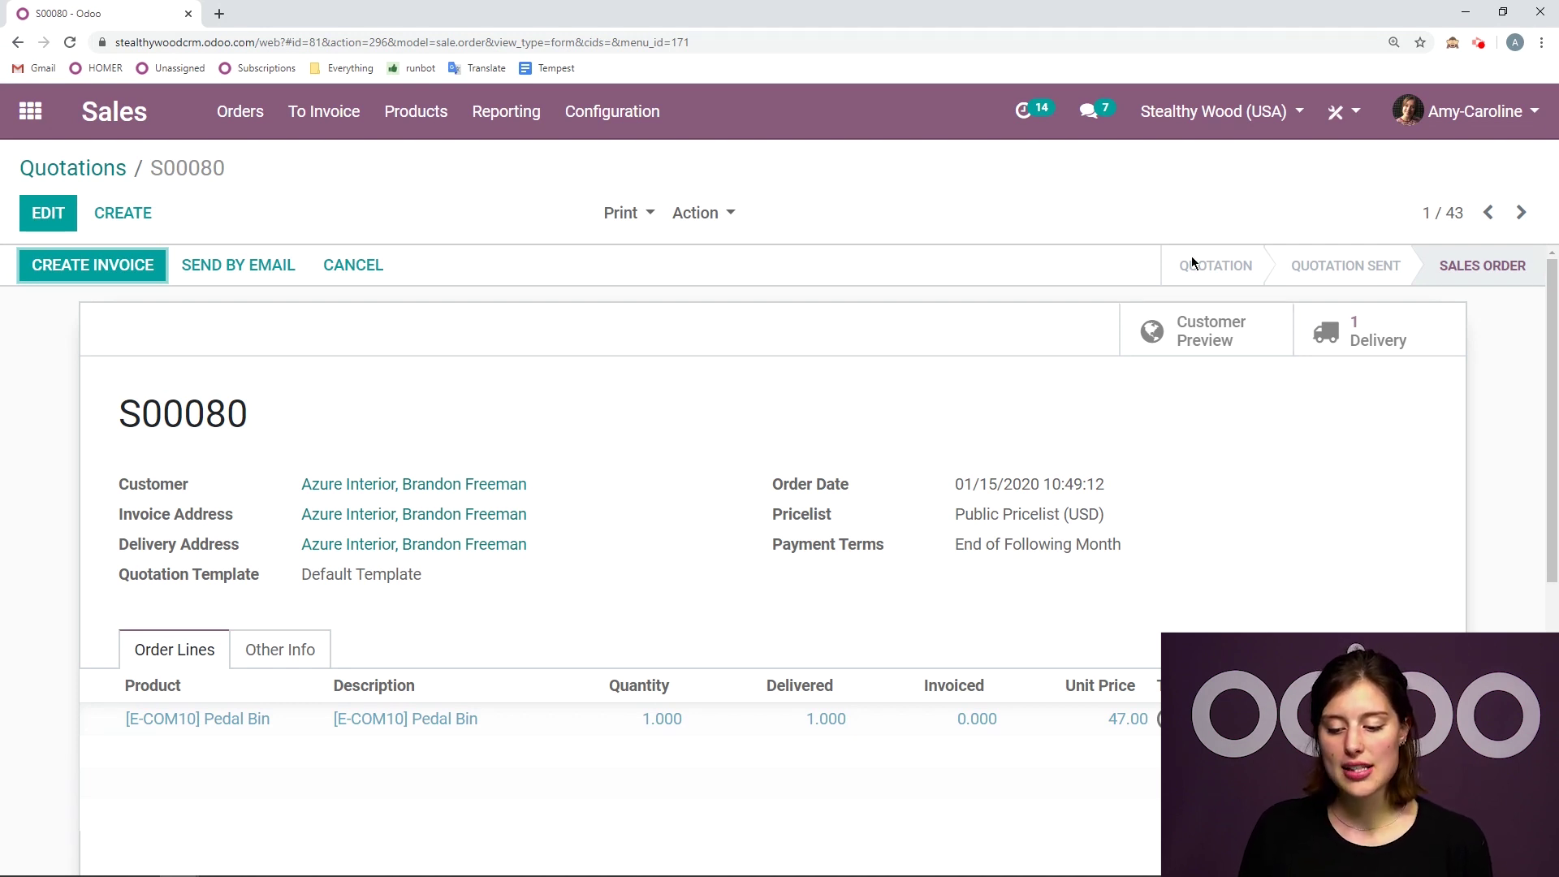
left_click(1393, 339)
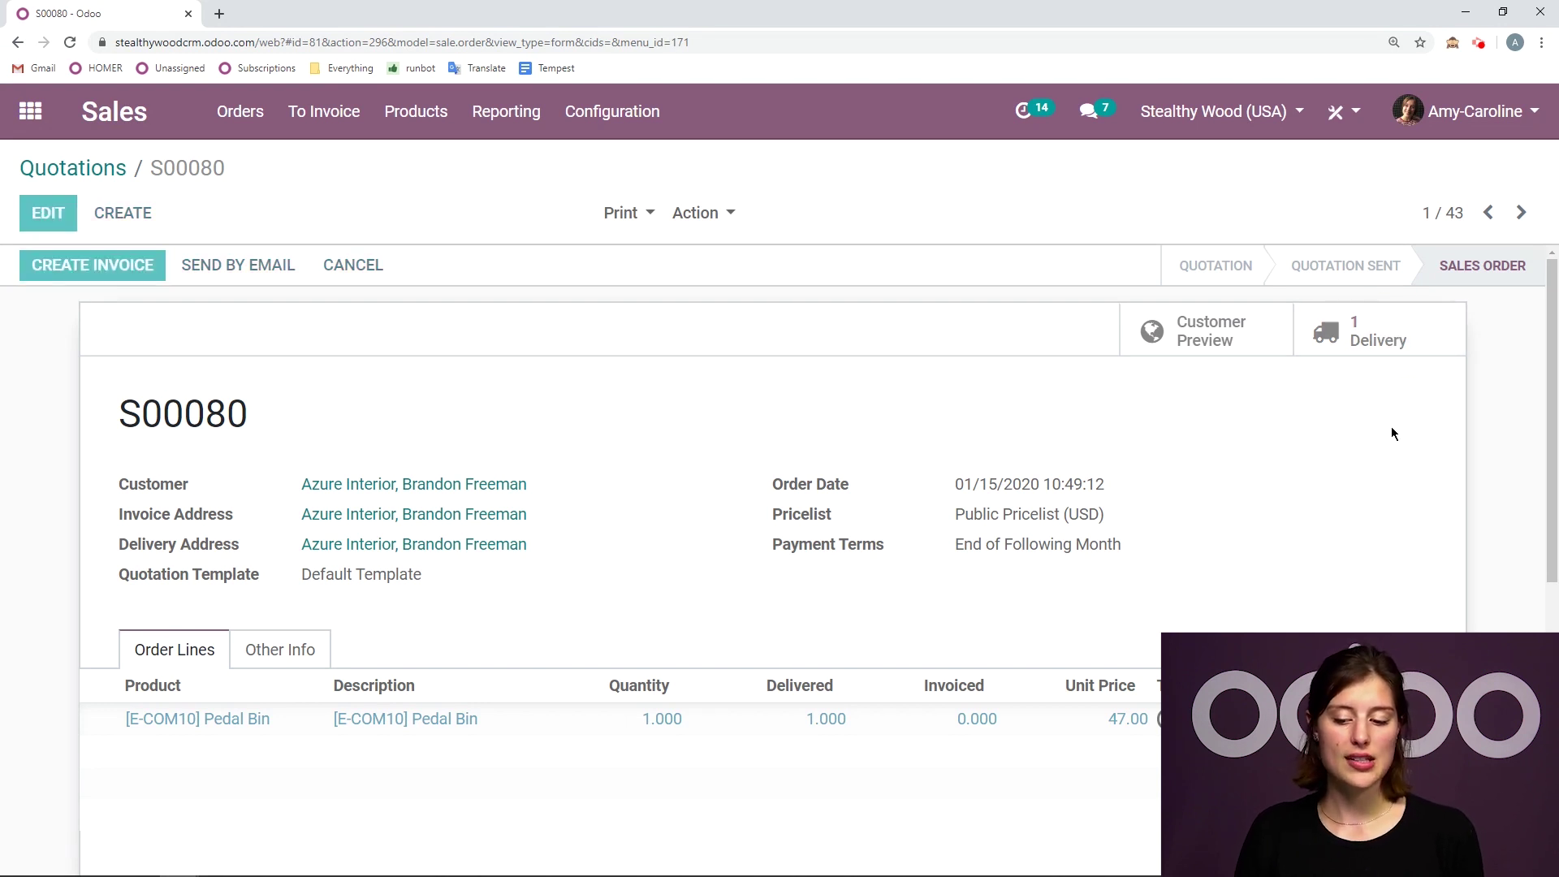